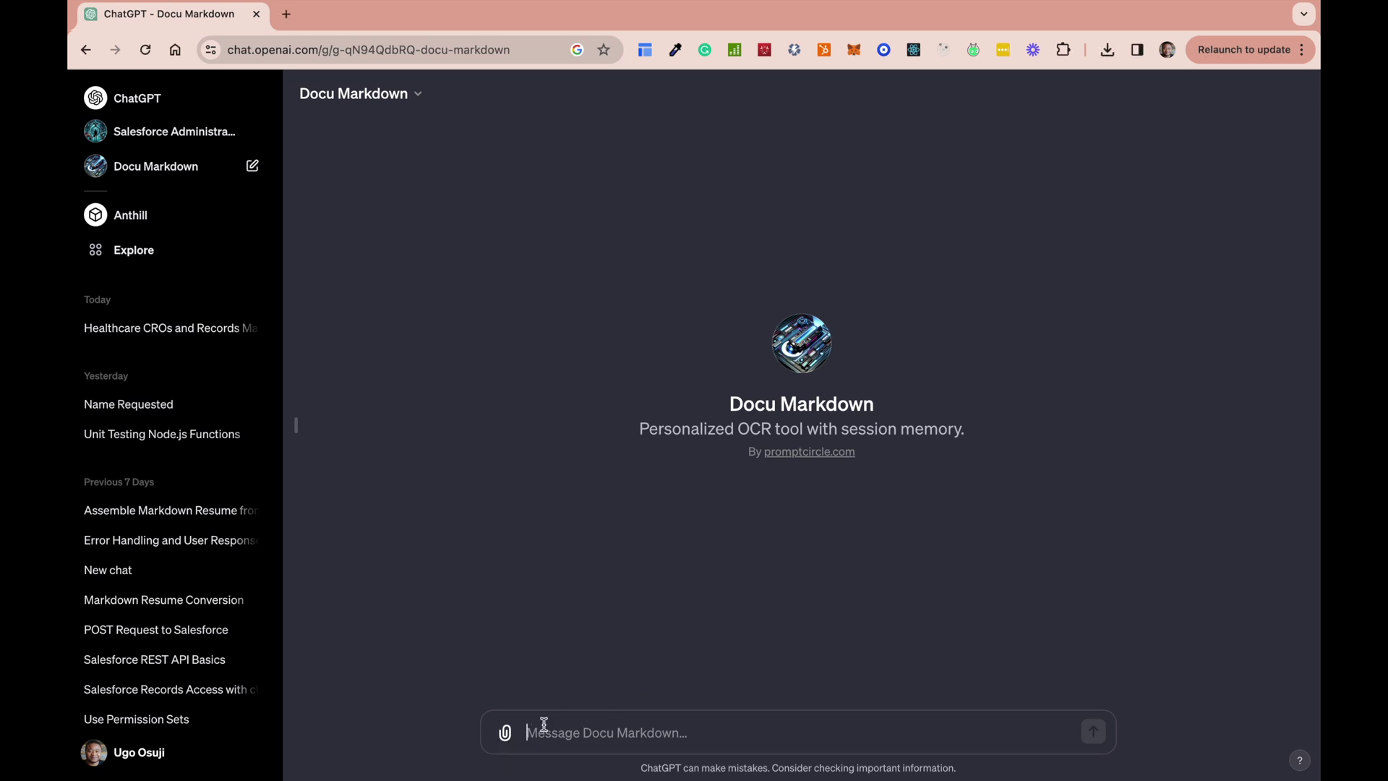
# - Attach the image "Health Care Text Book Scan.jpg" to the Docu Markdown chat and send it with the prompt "Summarize the document"
pyautogui.click(505, 734)
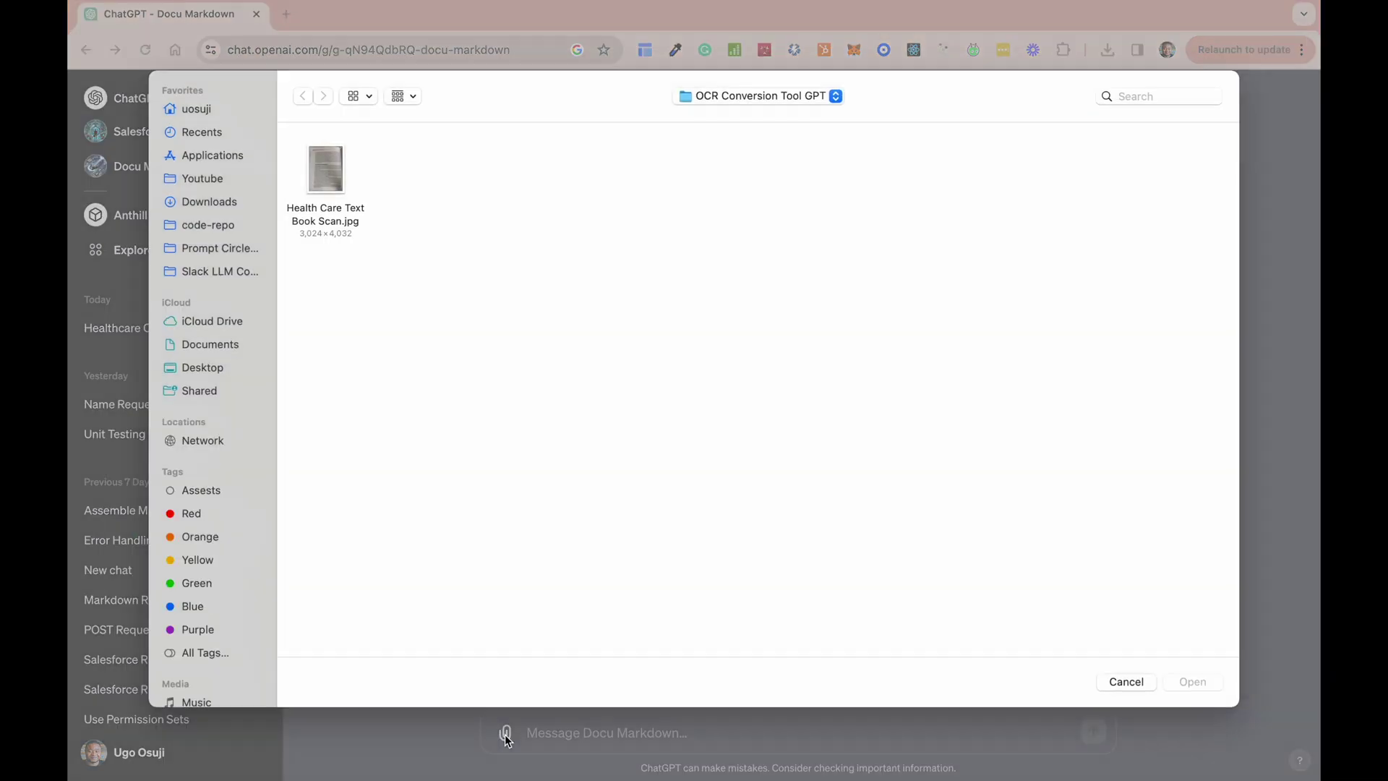
pyautogui.click(326, 168)
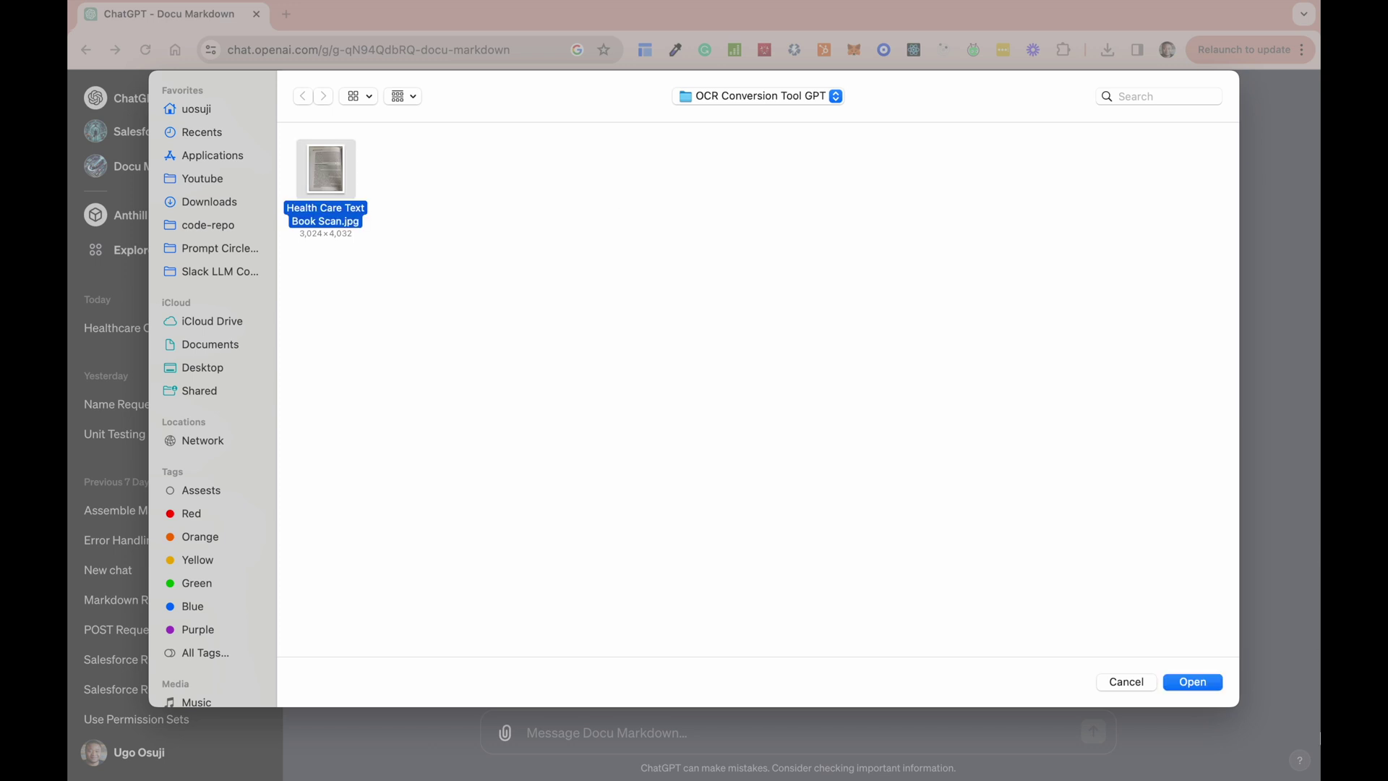
pyautogui.click(1193, 682)
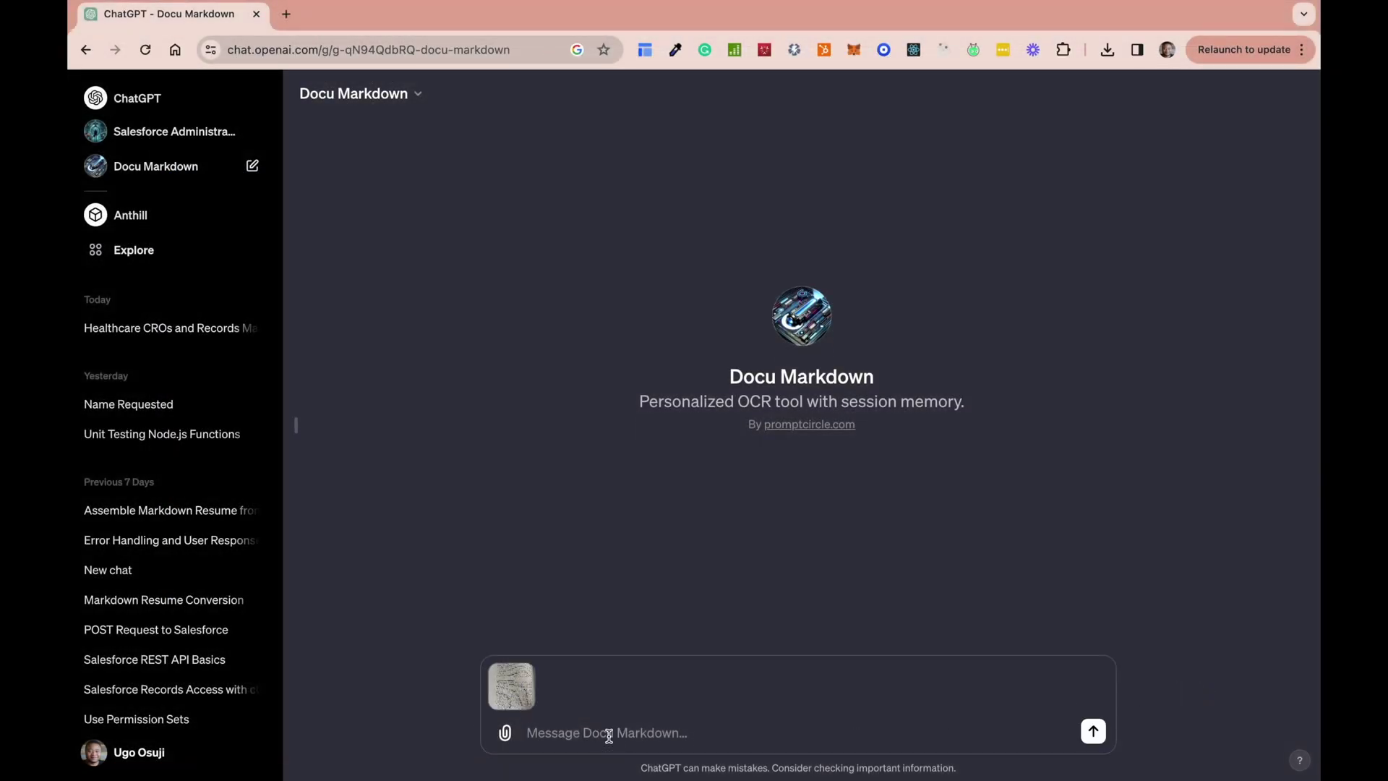
pyautogui.write('Summarize the document')
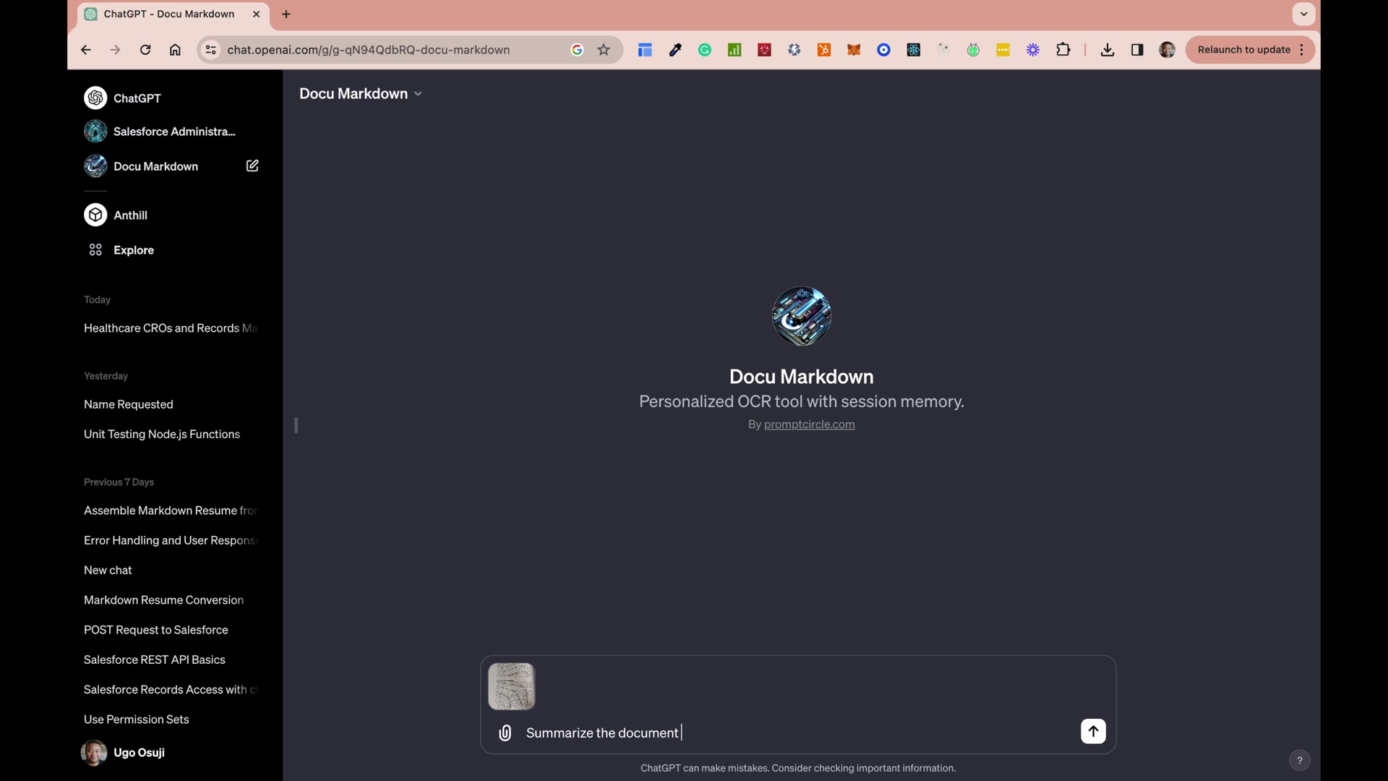
pyautogui.press('Return')
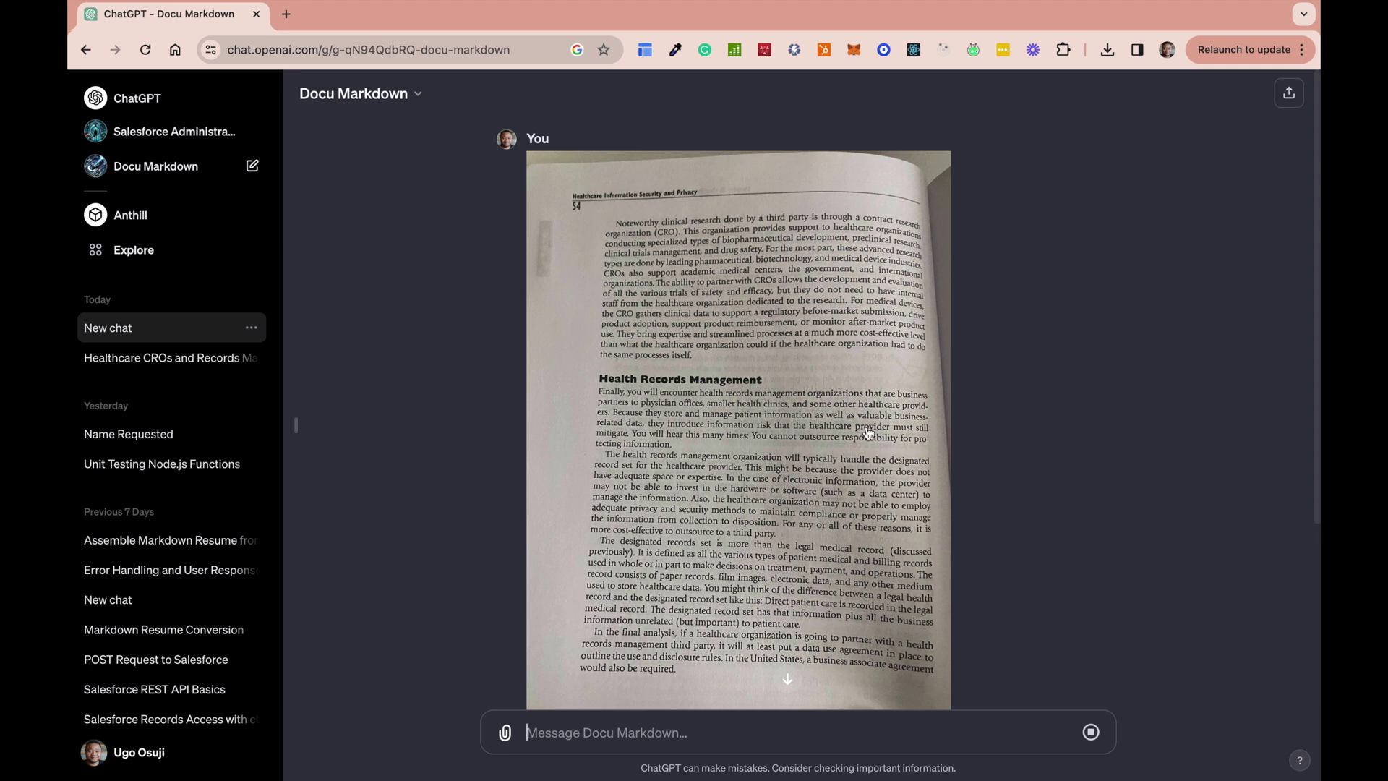
# - Send the prompt "Extract the text from the image and create a markdown from it" and expand the details of the running analysis
pyautogui.scroll(-3, 911, 468)
pyautogui.scroll(-3, 911, 469)
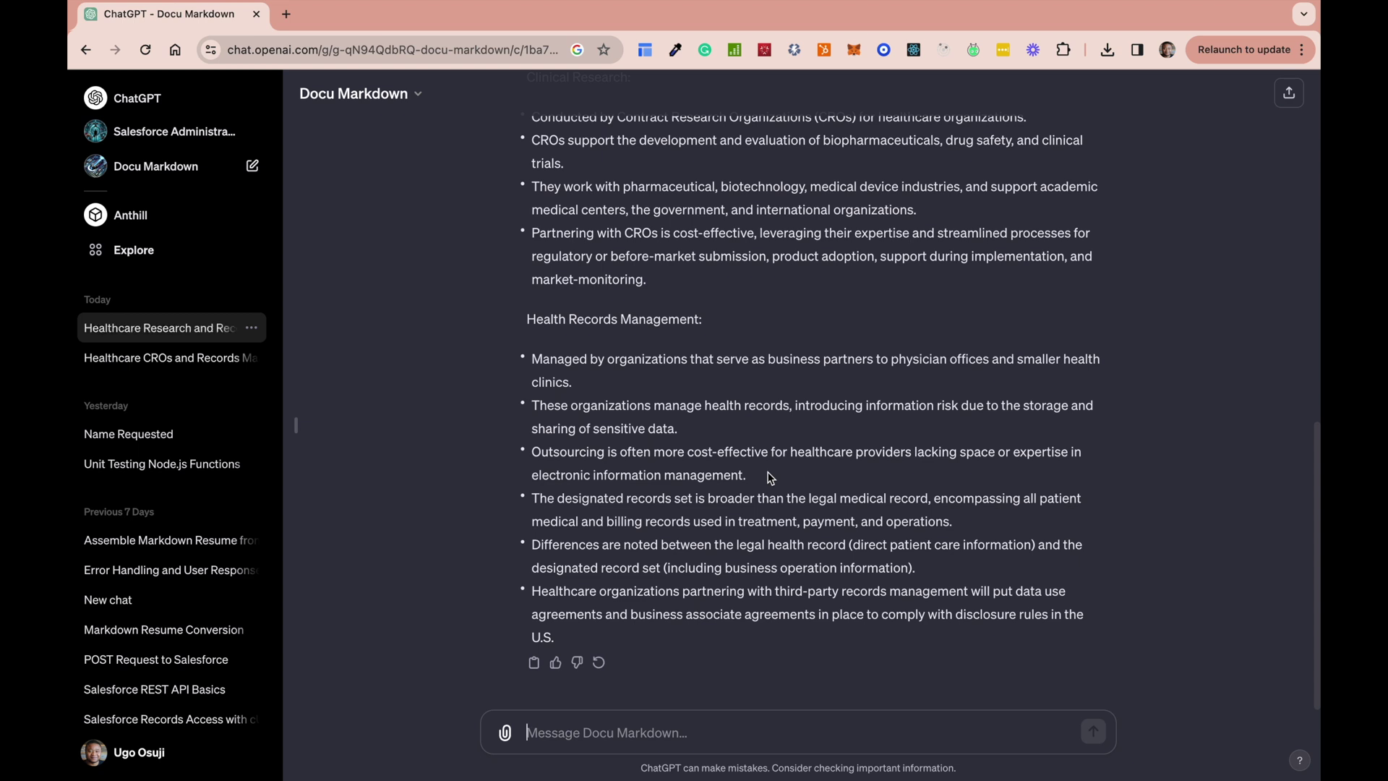
pyautogui.click(536, 732)
pyautogui.write('E')
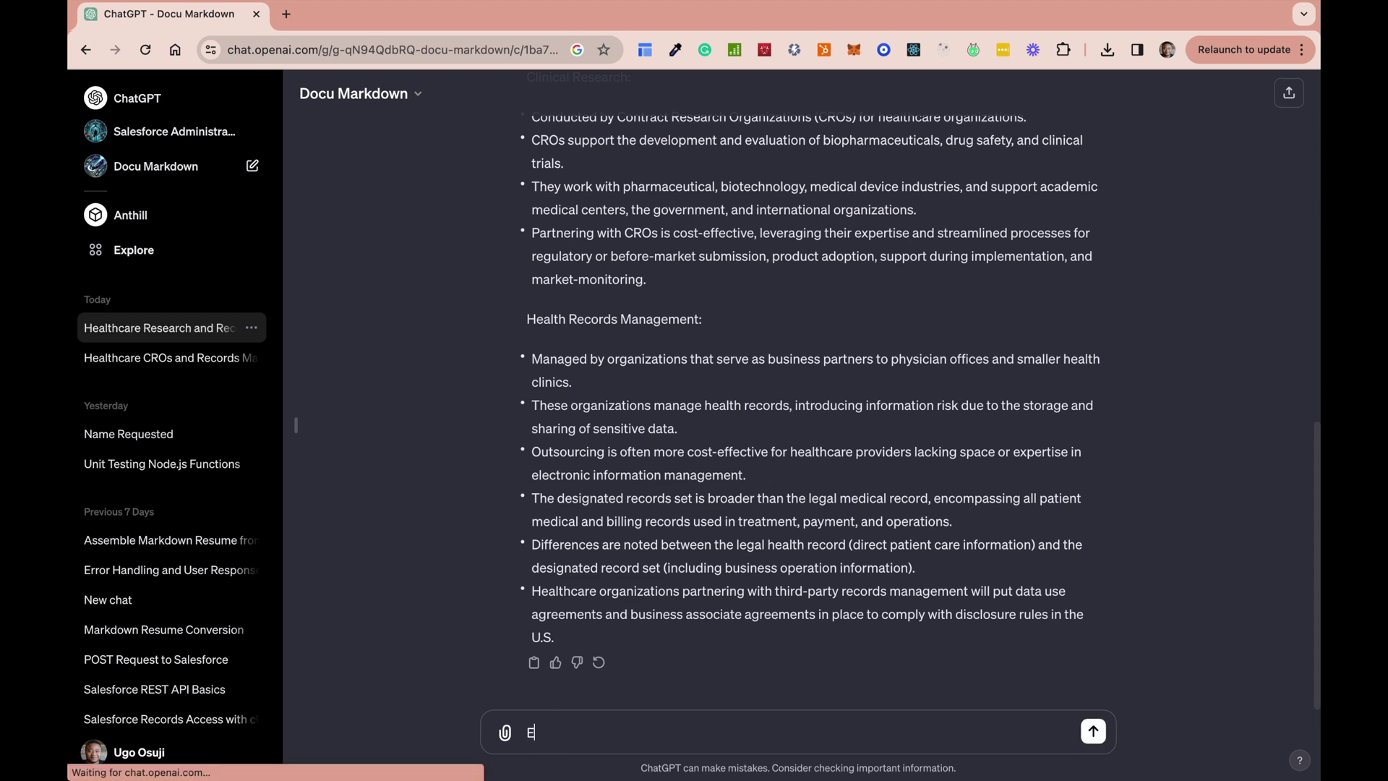
pyautogui.write('xtract the text from the ana')
pyautogui.press('BackSpace')
pyautogui.press('BackSpace')
pyautogui.press('BackSpace')
pyautogui.write('image and ')
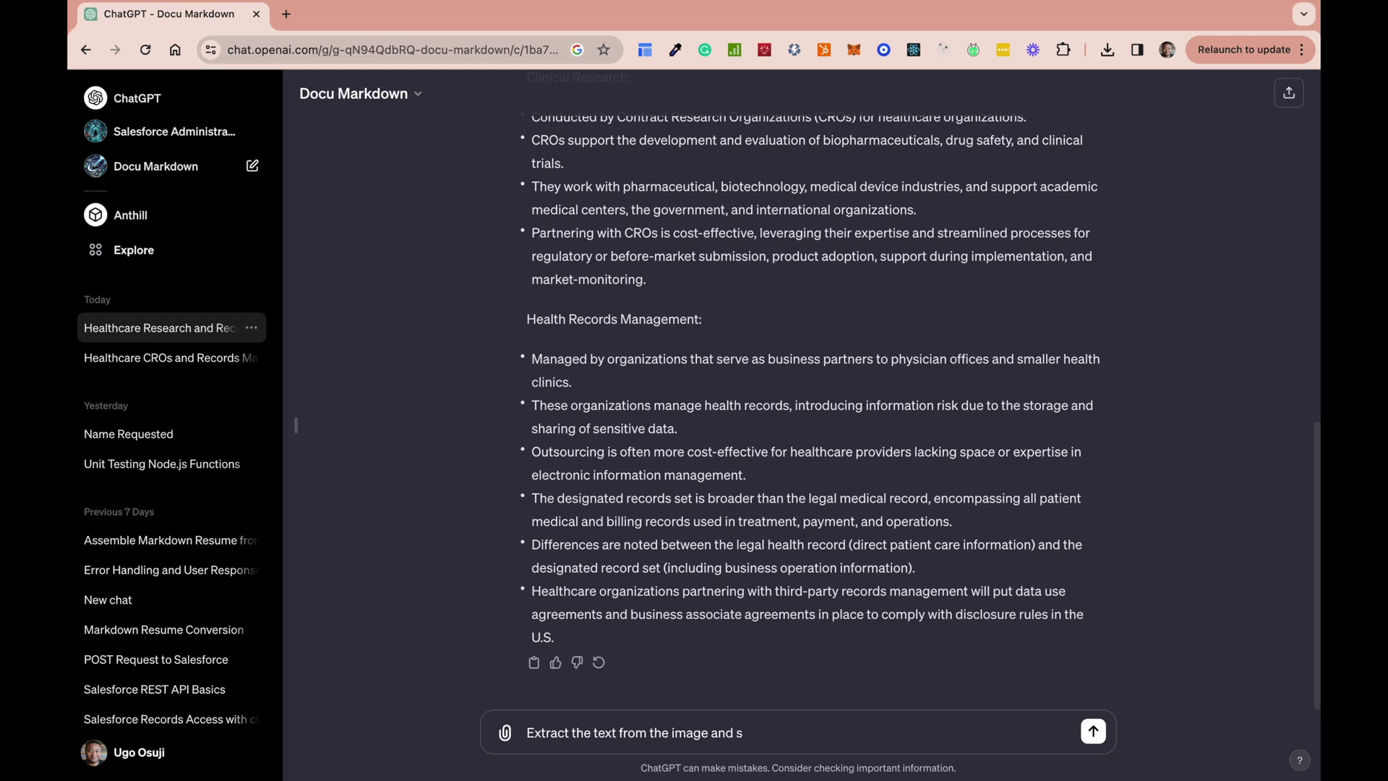
pyautogui.write('cr')
pyautogui.press('BackSpace')
pyautogui.press('BackSpace')
pyautogui.write('create a markdown from it')
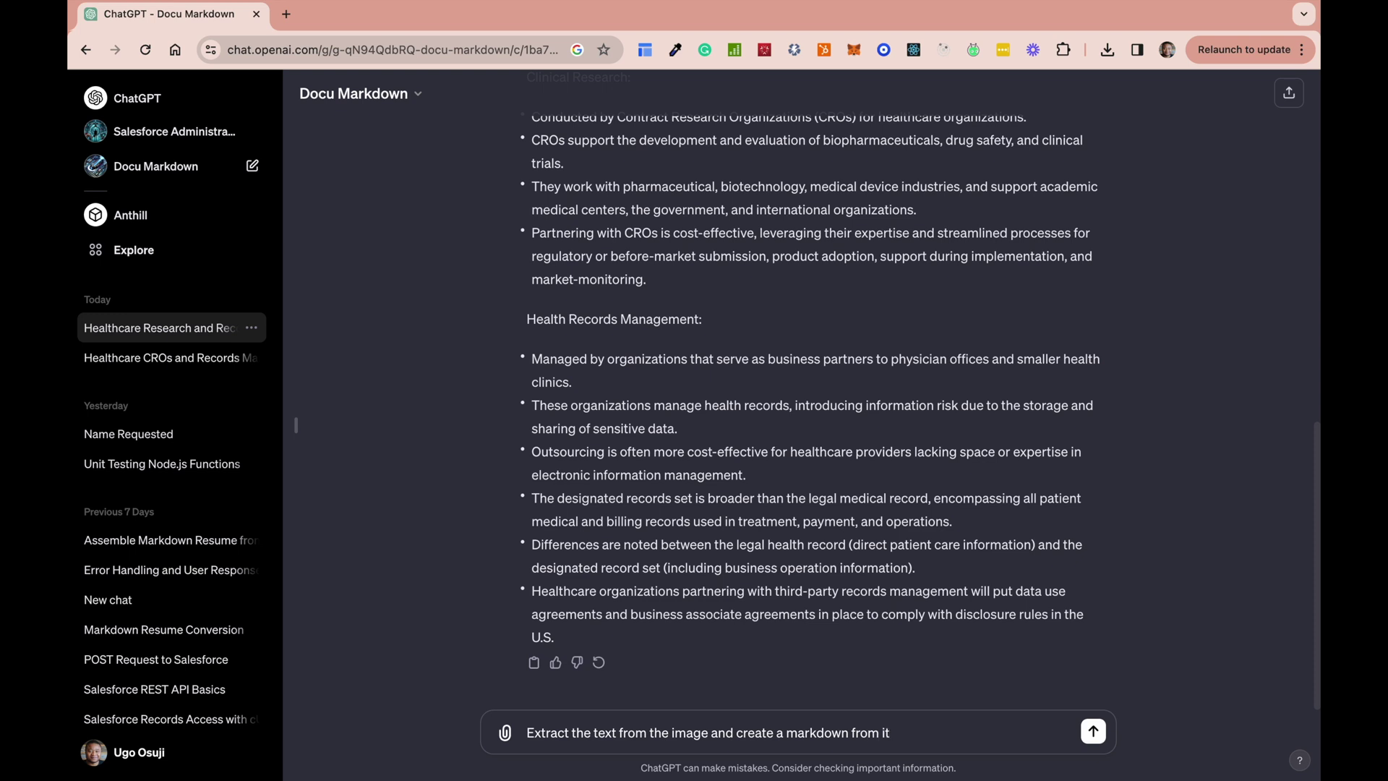
pyautogui.press('Return')
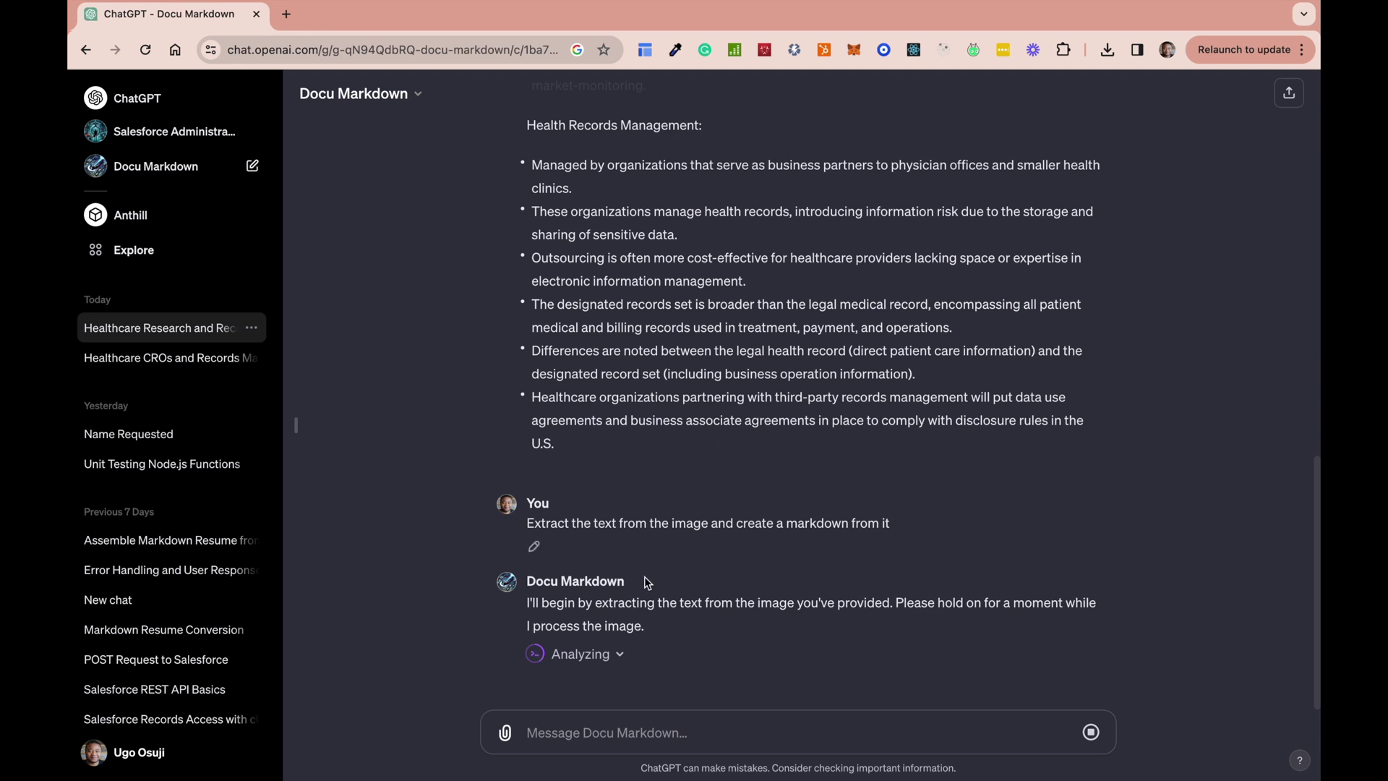
pyautogui.click(620, 656)
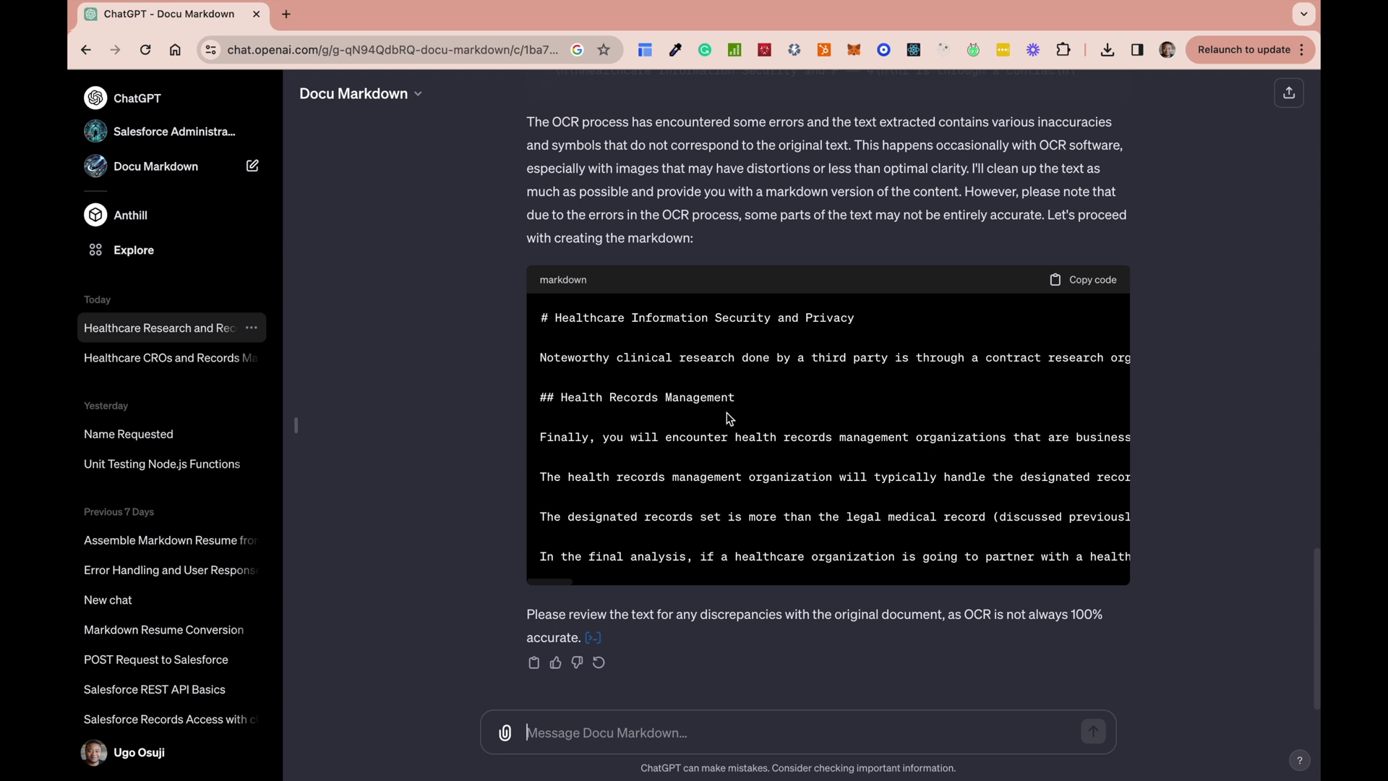
# - Send the follow-up prompt "Using this markdown, produce a PDF document"
pyautogui.write('Using this m')
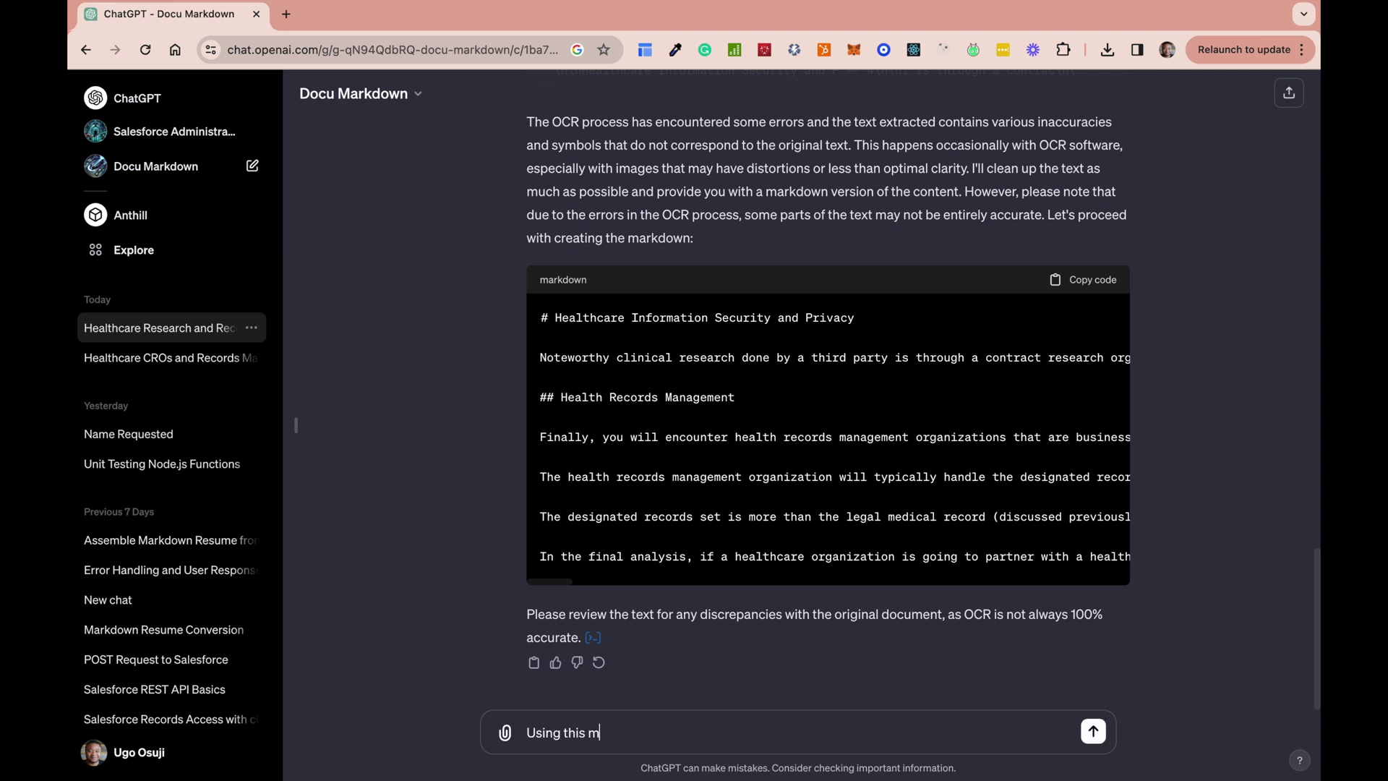
pyautogui.write('arkdown, prodice')
pyautogui.press('BackSpace')
pyautogui.press('BackSpace')
pyautogui.press('BackSpace')
pyautogui.write('a PDF do')
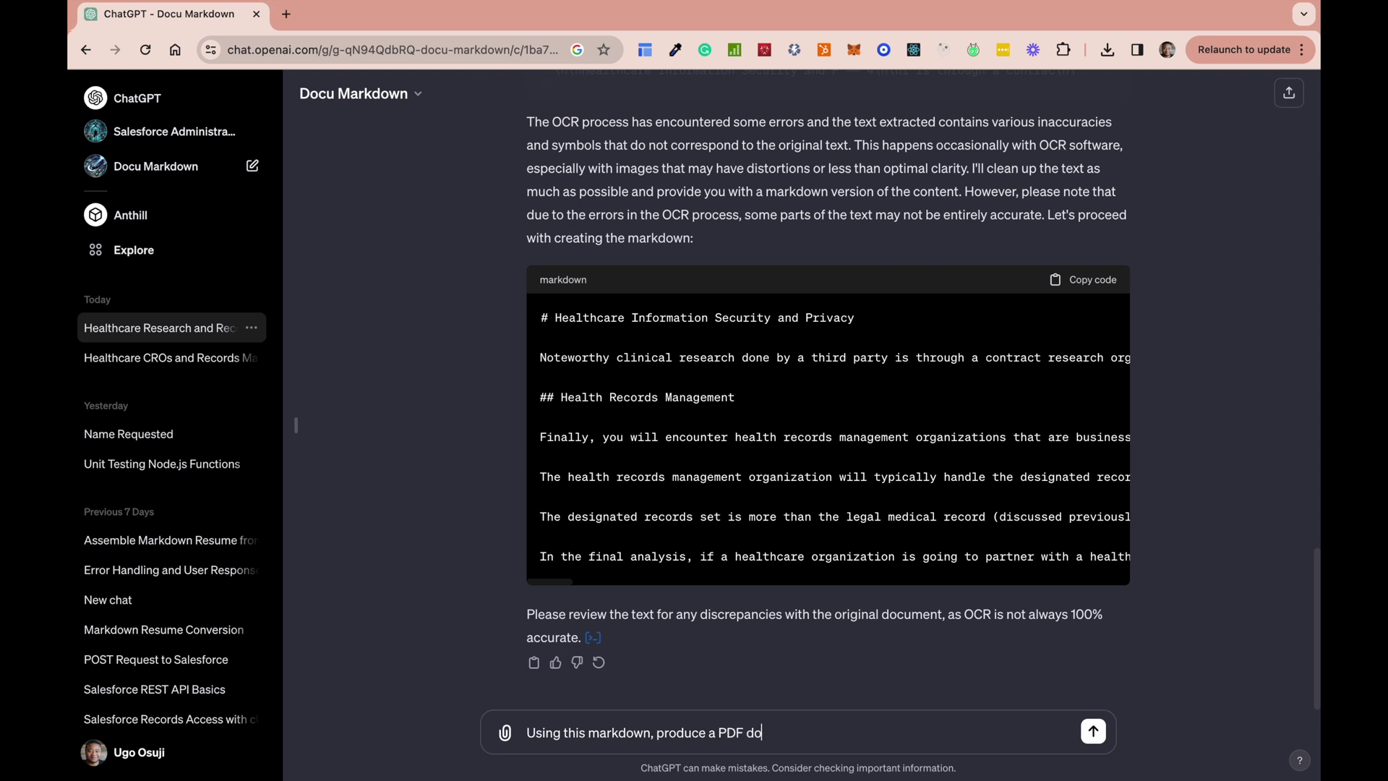
pyautogui.write('cument')
pyautogui.press('Return')
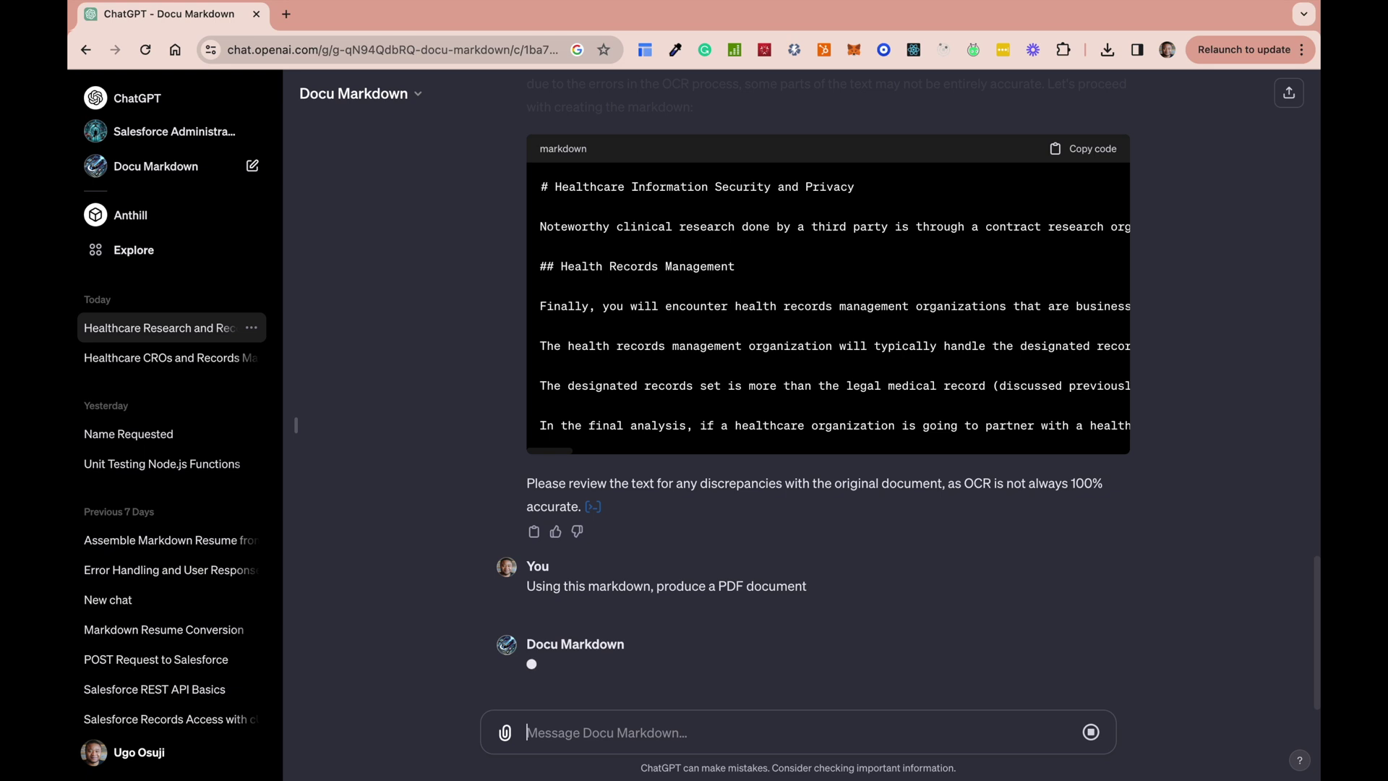
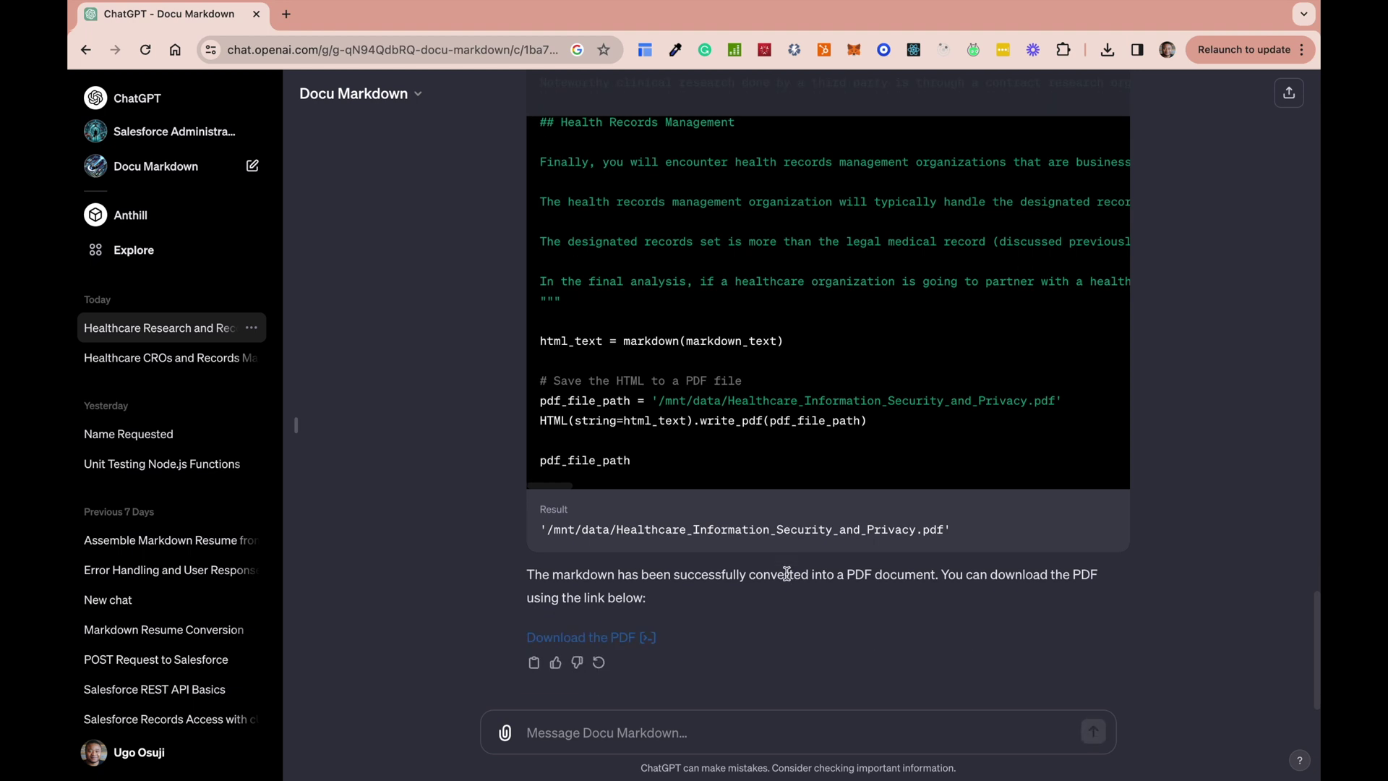
# - Download the generated Healthcare_Information_Security_and_Privacy.pdf, open it and review the converted text on both pages
pyautogui.click(589, 639)
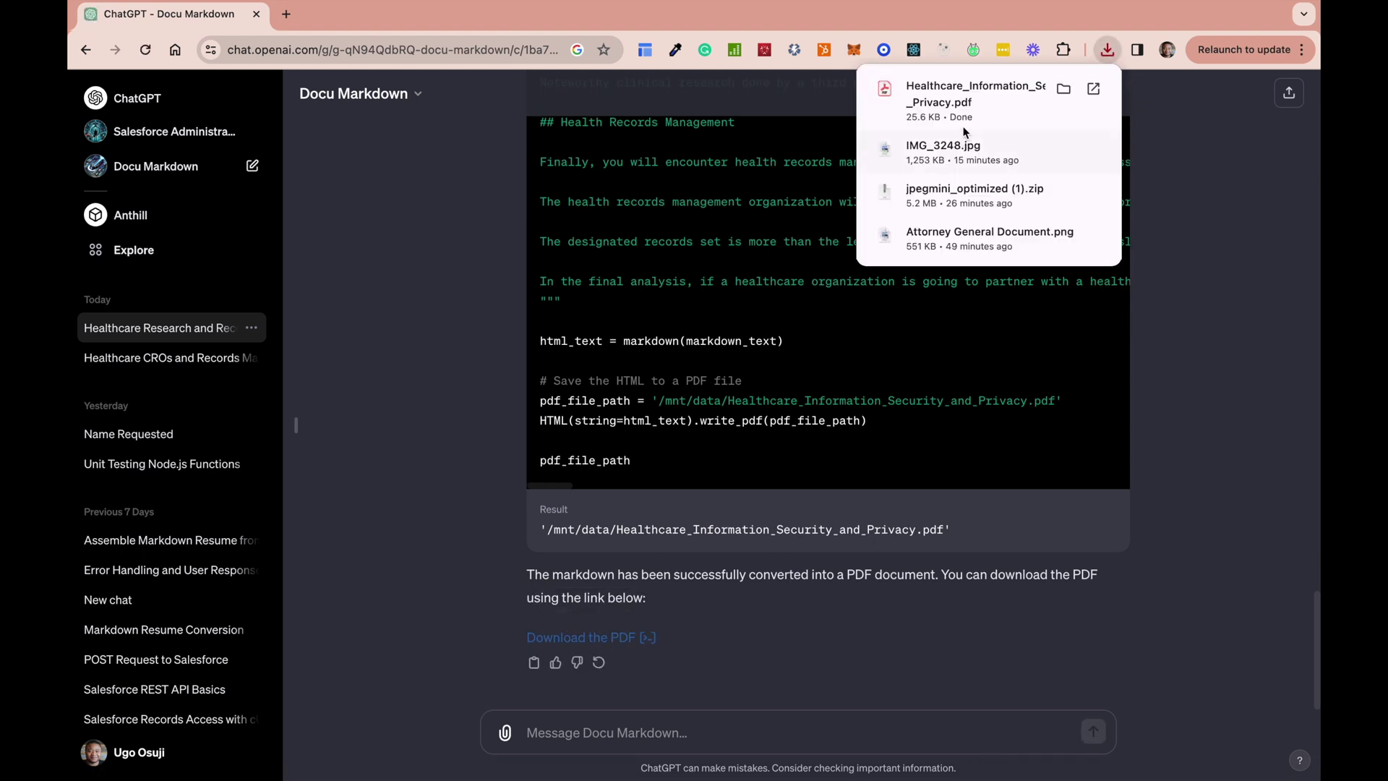
pyautogui.click(965, 118)
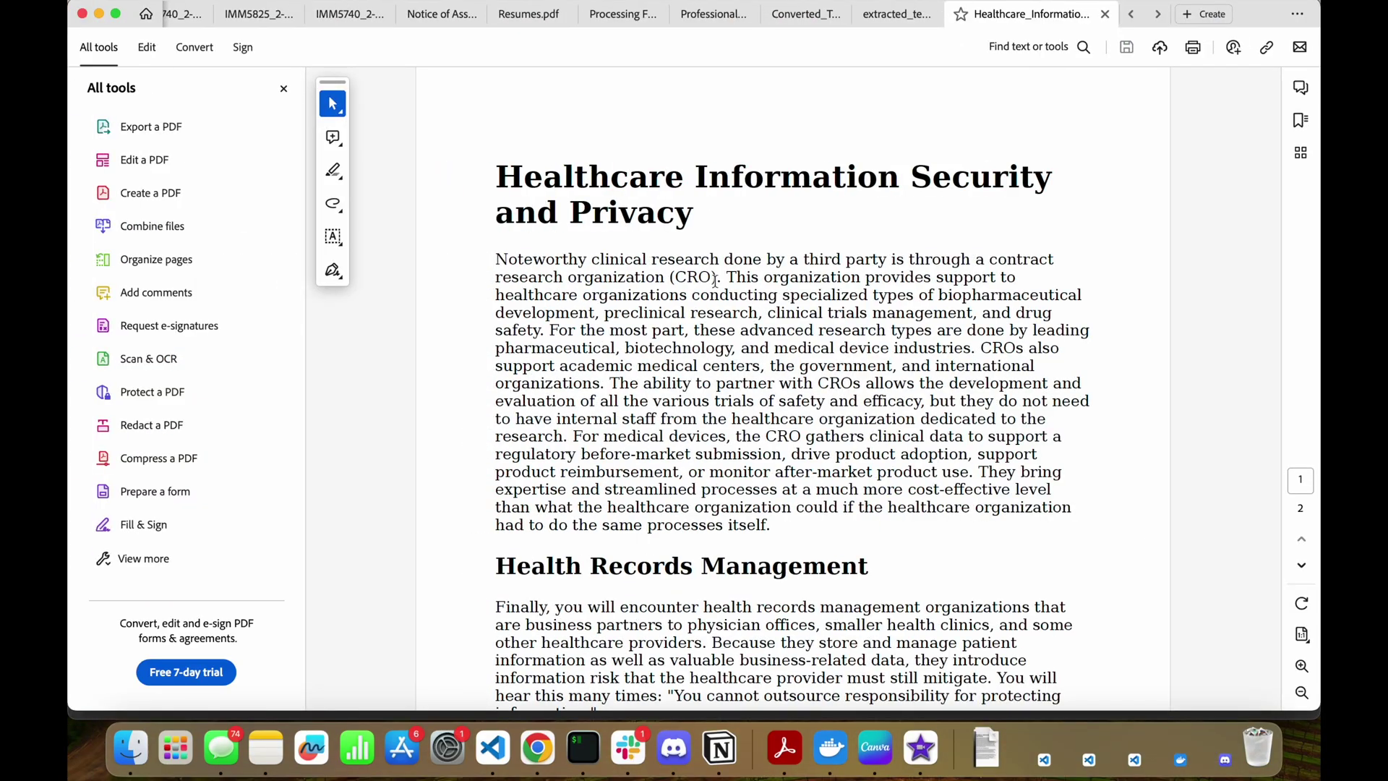
pyautogui.scroll(-15, 831, 436)
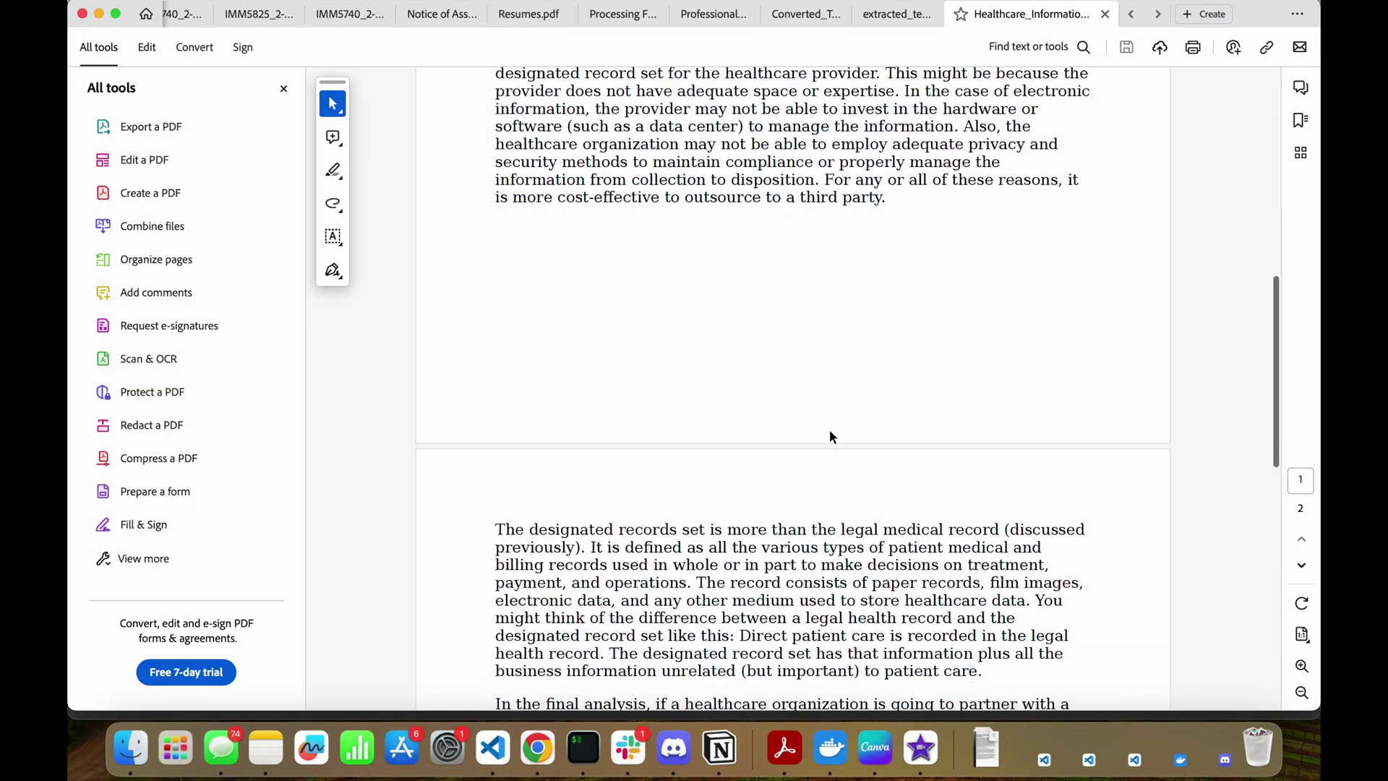
pyautogui.scroll(15, 830, 429)
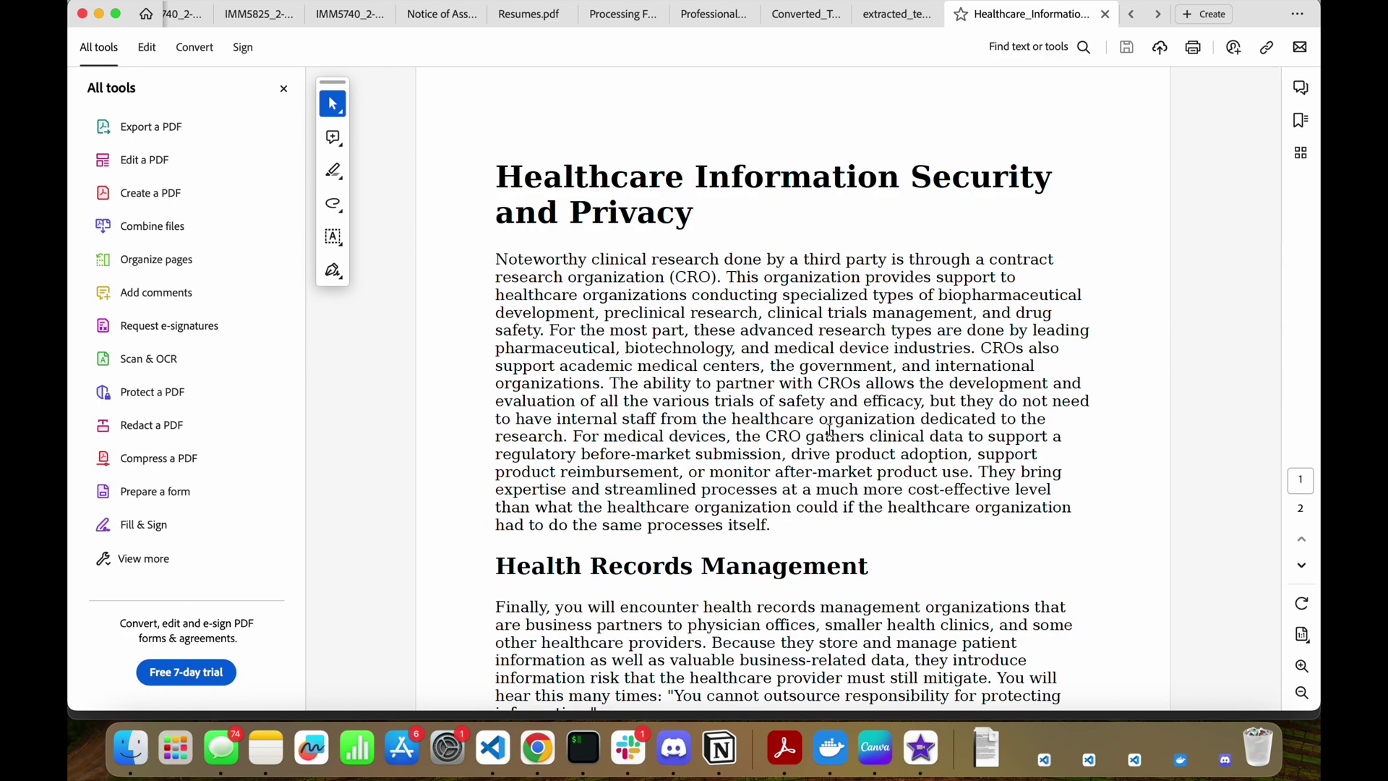
pyautogui.scroll(-20, 857, 446)
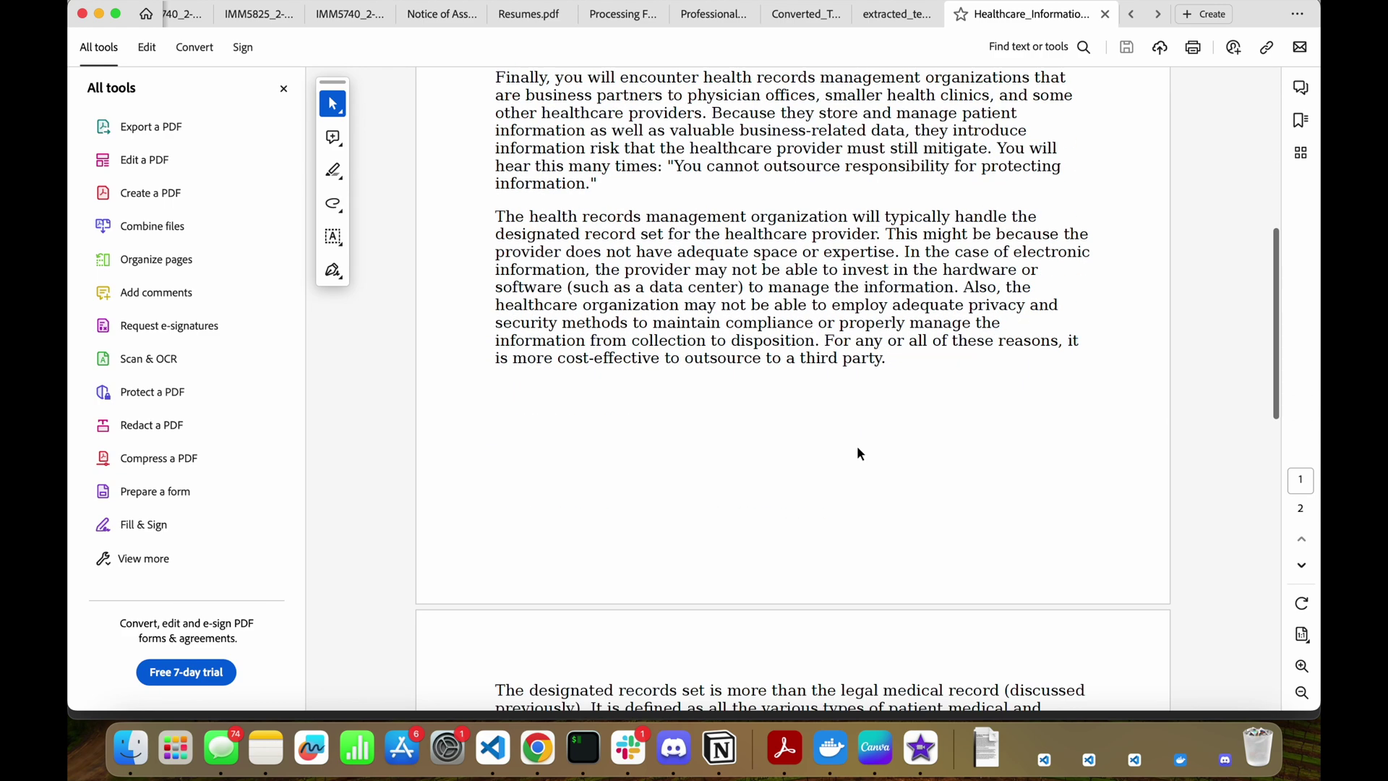
pyautogui.moveTo(723, 374)
pyautogui.mouseDown()
pyautogui.moveTo(962, 449)
pyautogui.moveTo(981, 513)
pyautogui.mouseUp()
pyautogui.click(888, 347)
pyautogui.scroll(15, 852, 330)
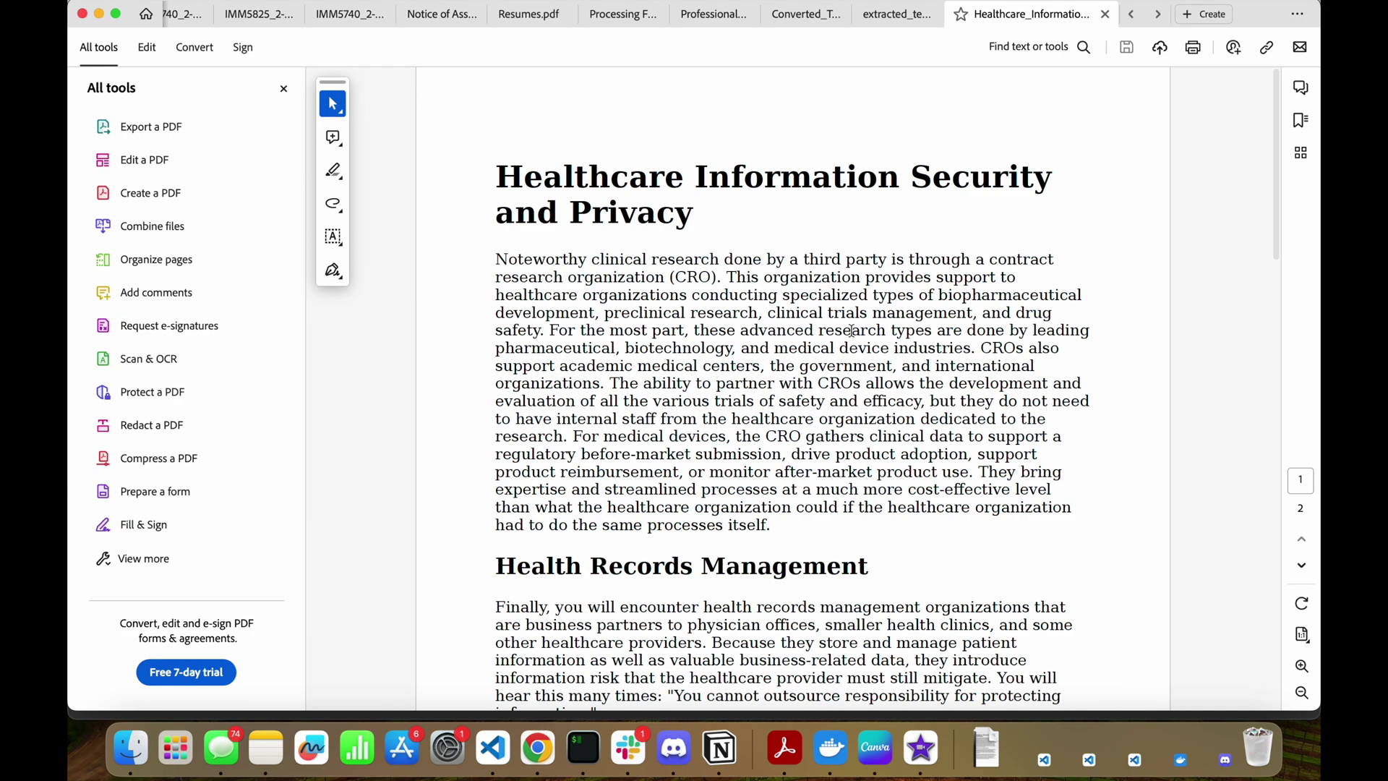
# - Switch back to ChatGPT in the browser and start creating a new GPT
pyautogui.press('super+Tab')
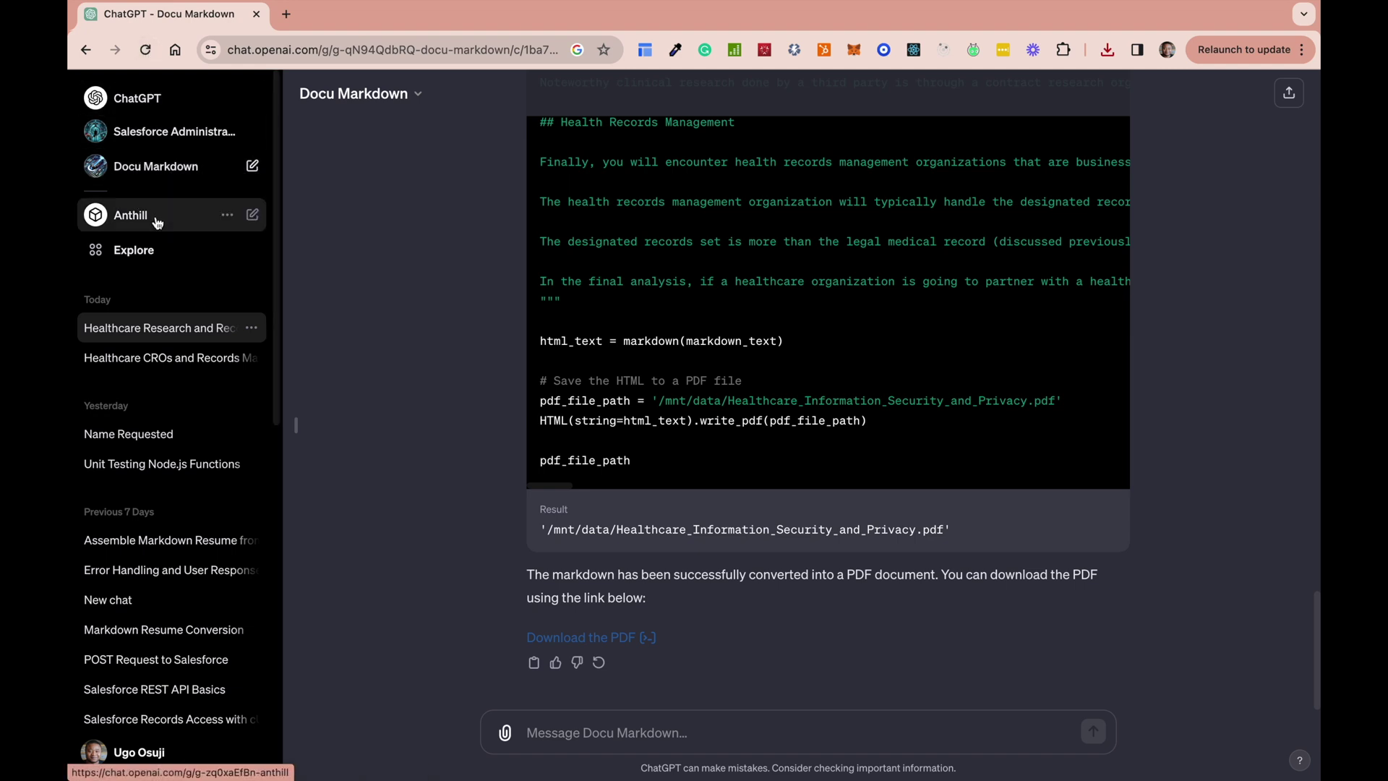
pyautogui.click(128, 254)
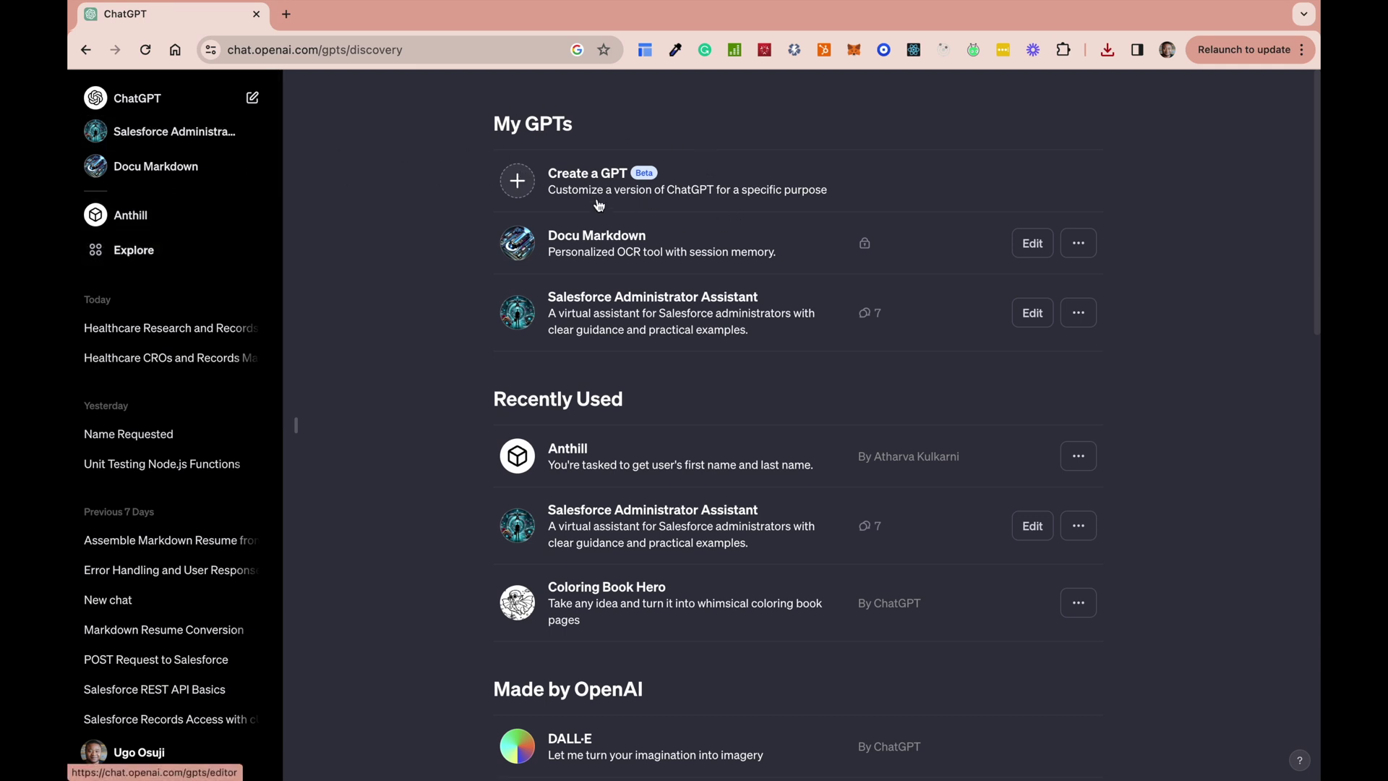
pyautogui.click(519, 183)
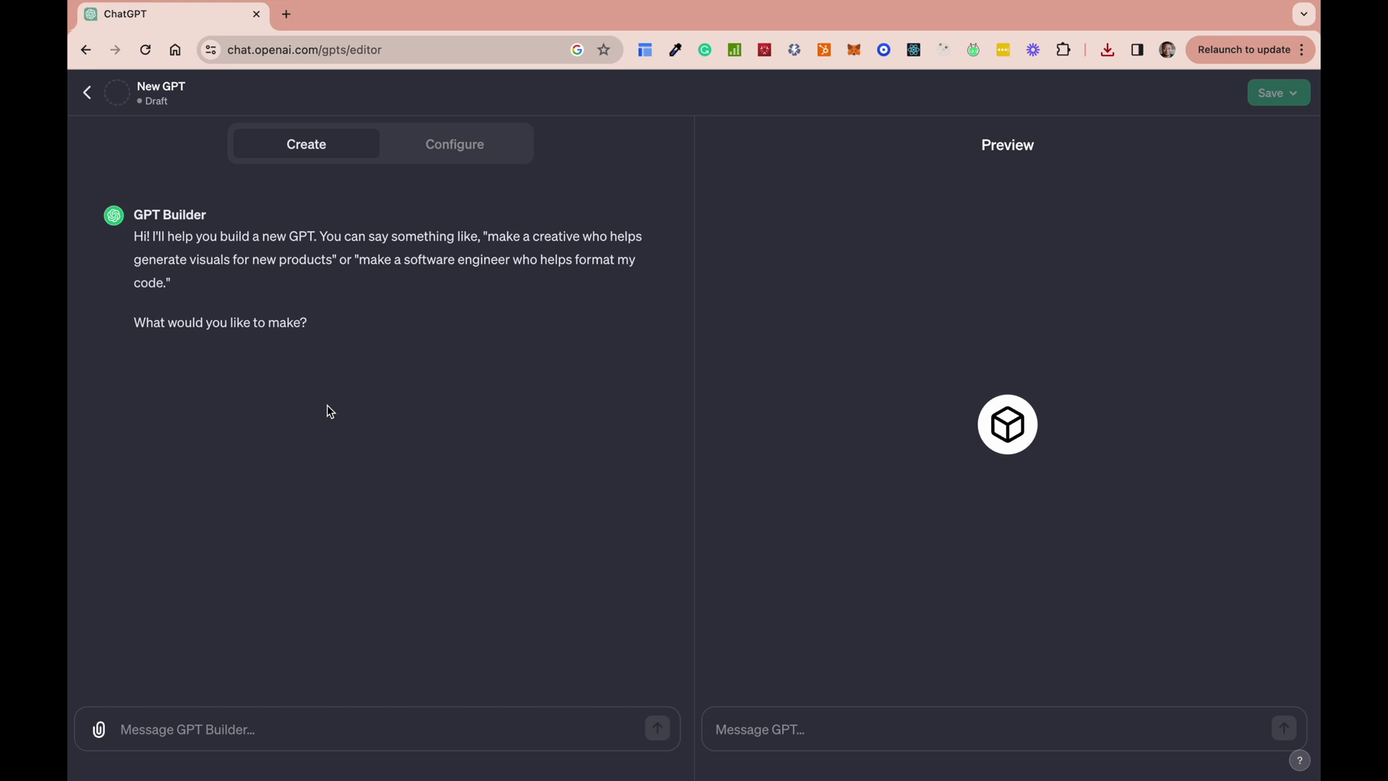
# - Ask GPT Builder for an OCR conversion tool that extracts text from images and renders it as markdown, copyable or convertible to formats such as PDF
pyautogui.click(307, 723)
pyautogui.write('I want to')
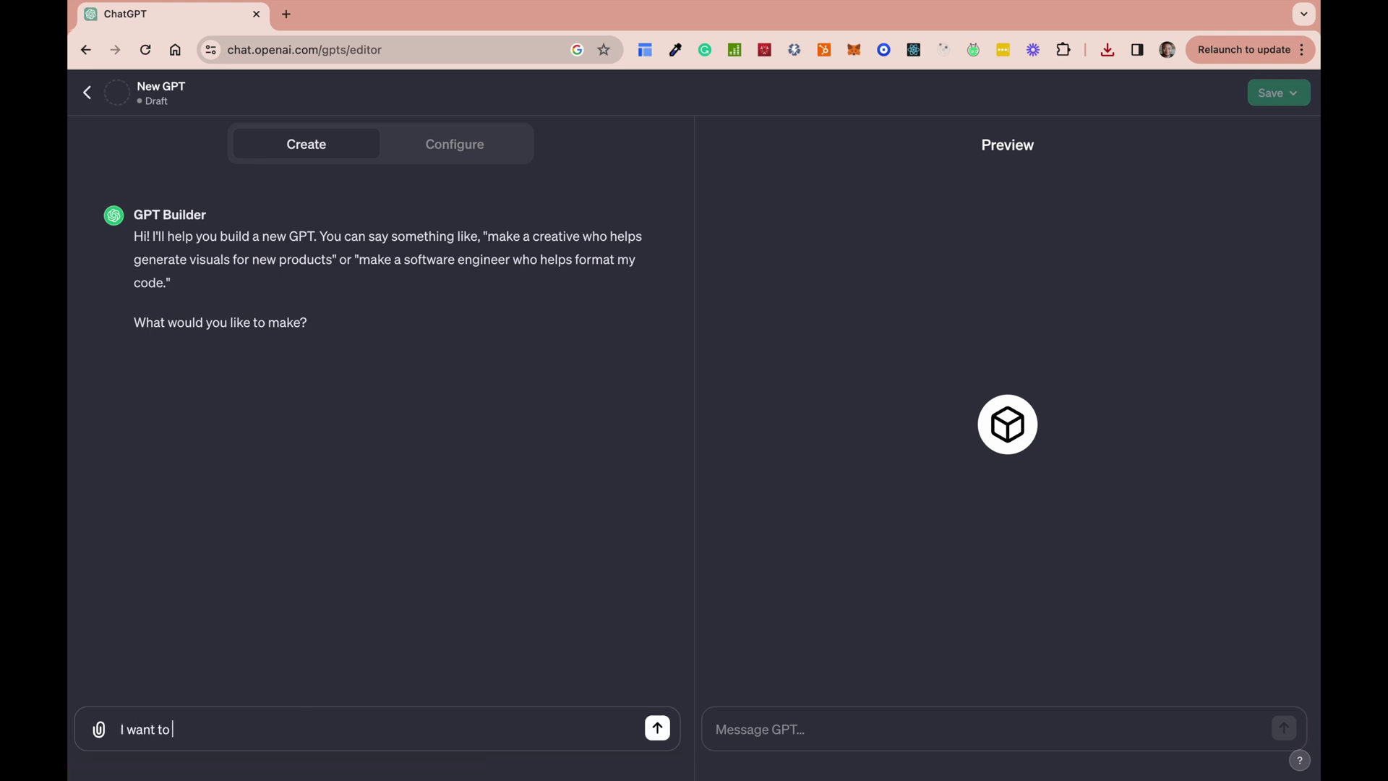
pyautogui.write(' build an OCR conversion to')
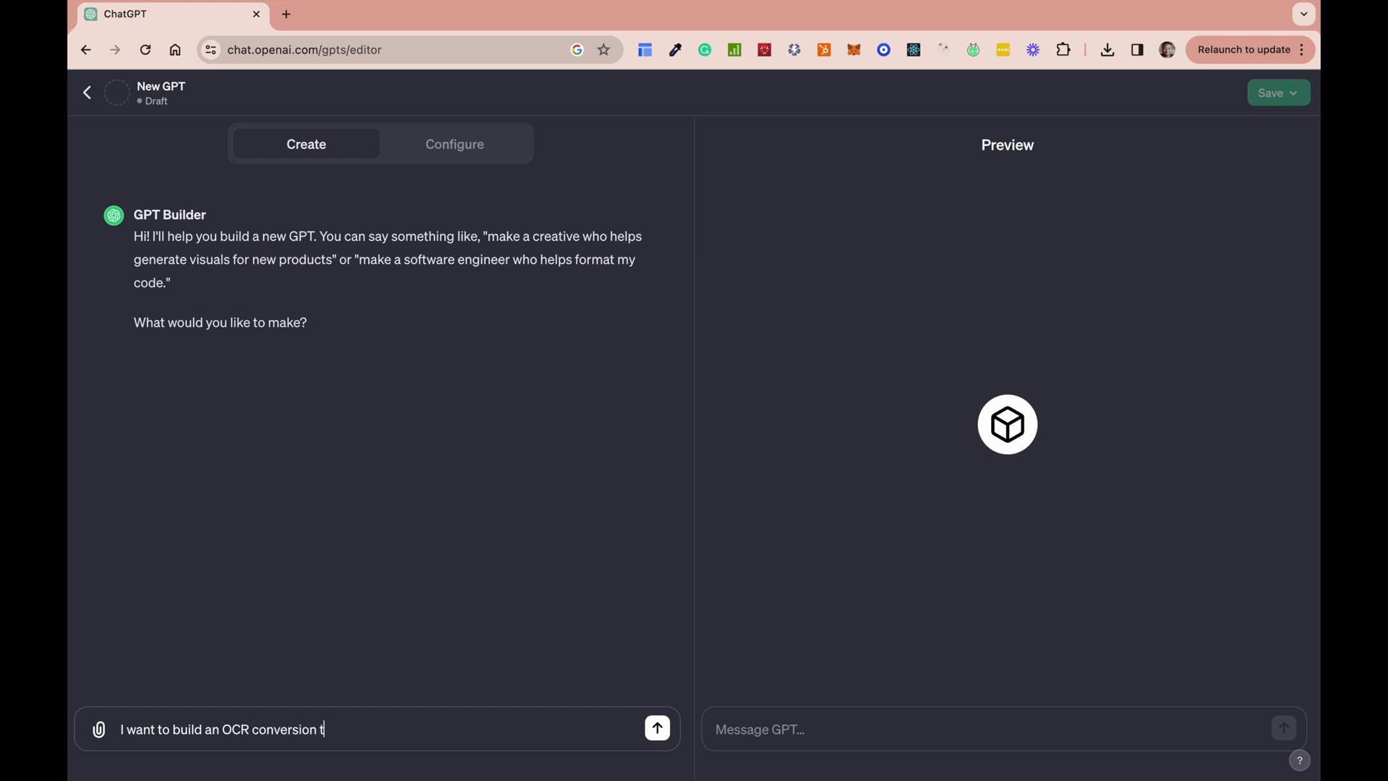
pyautogui.press('BackSpace')
pyautogui.press('BackSpace')
pyautogui.press('BackSpace')
pyautogui.press('BackSpace')
pyautogui.write('n tool')
pyautogui.press('BackSpace')
pyautogui.write('l, that has the ability to e')
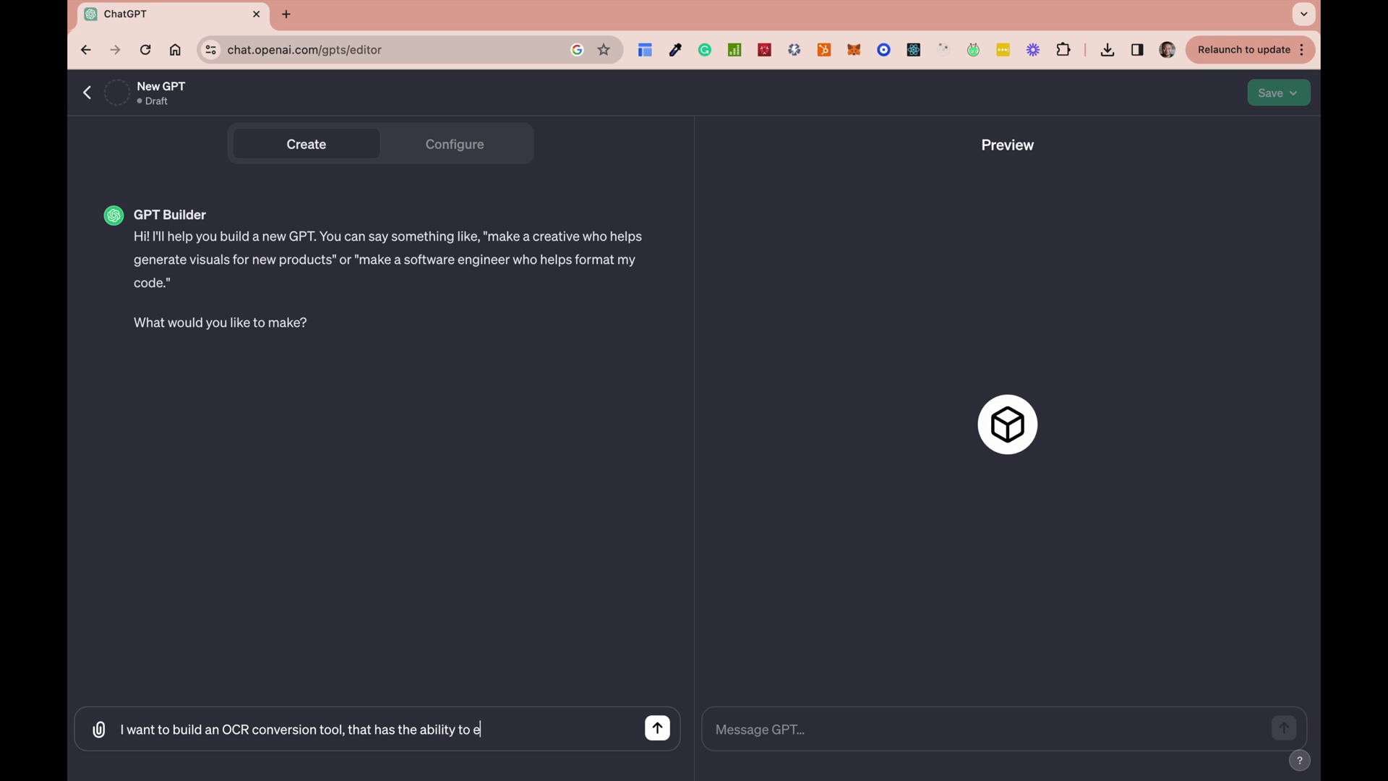
pyautogui.write('xtract text from images')
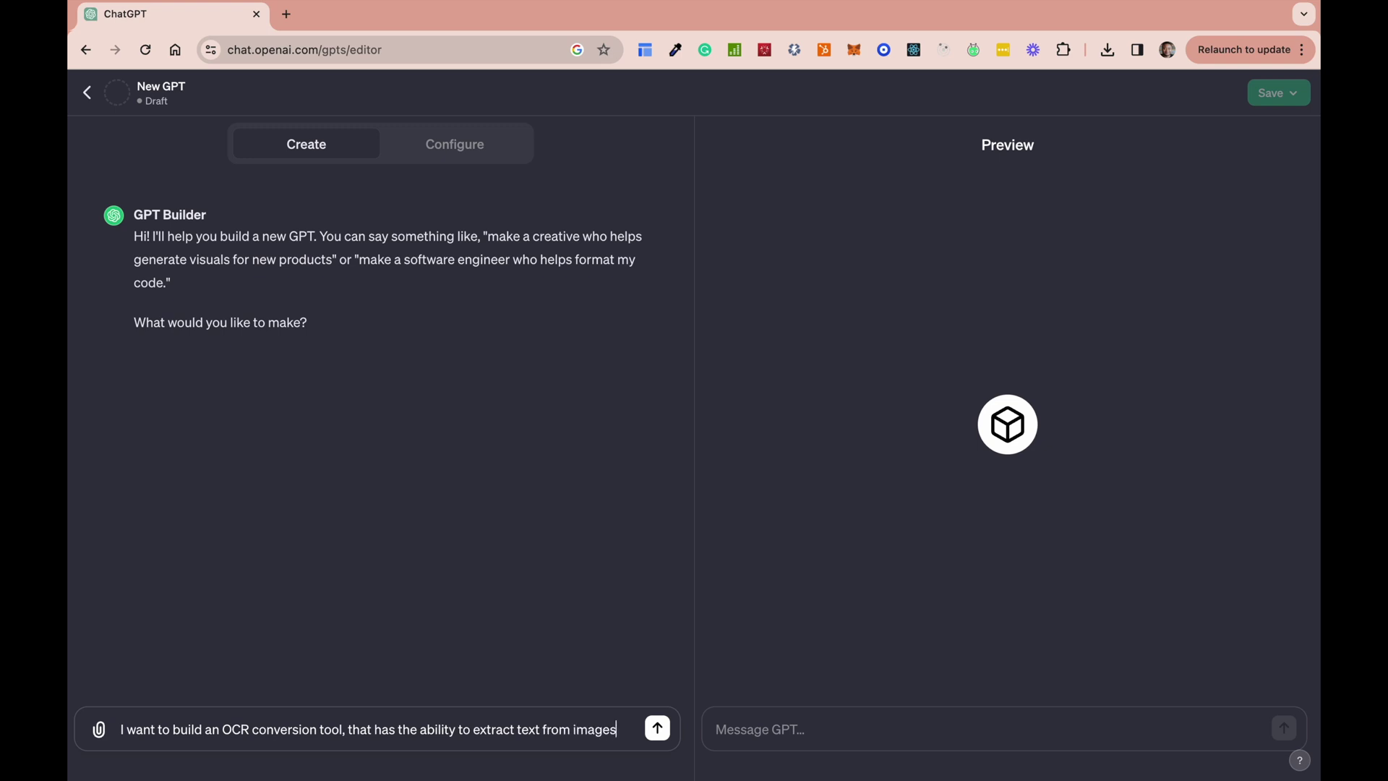
pyautogui.write(' containing ')
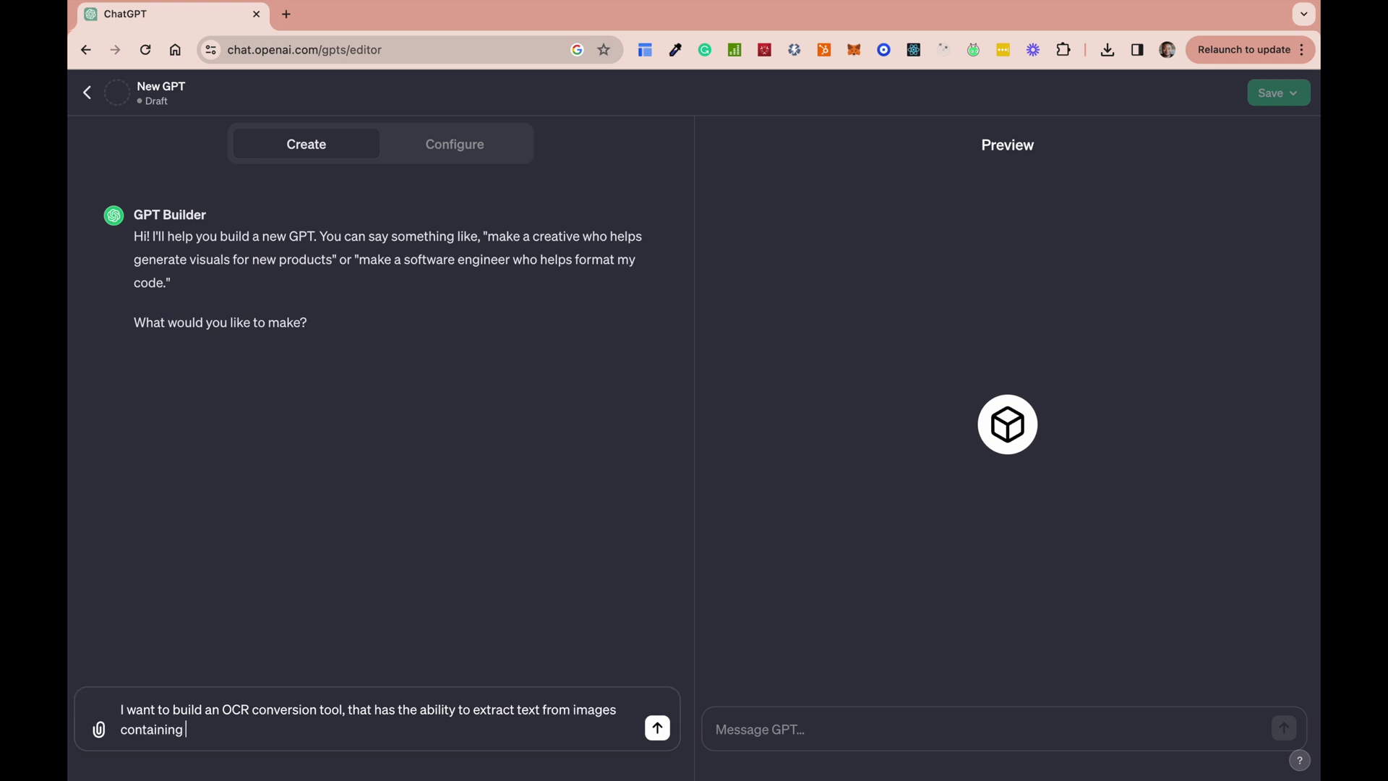
pyautogui.write('text  and render them as ma')
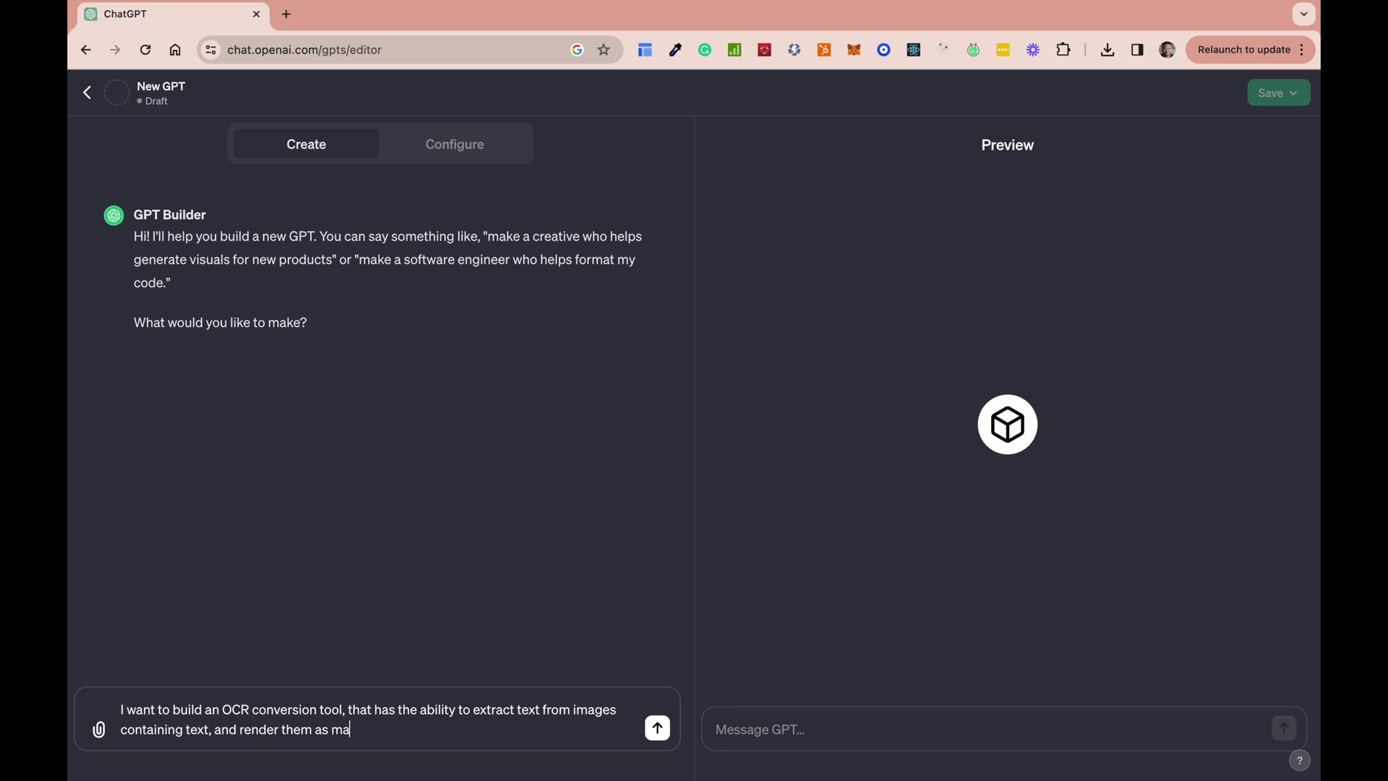
pyautogui.write('rkdown, which can be cop')
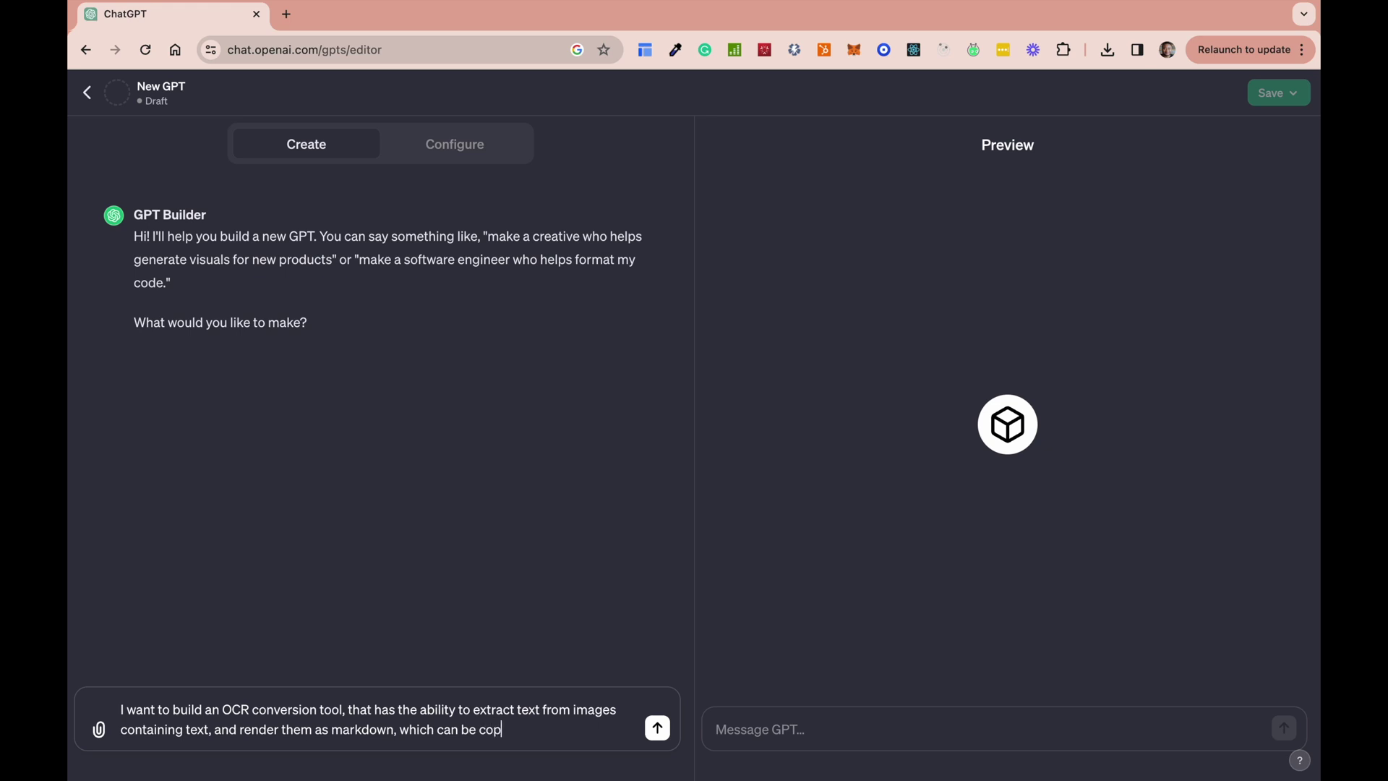
pyautogui.write('ied or converted in')
pyautogui.write('t')
pyautogui.write('o othe')
pyautogui.write('r format')
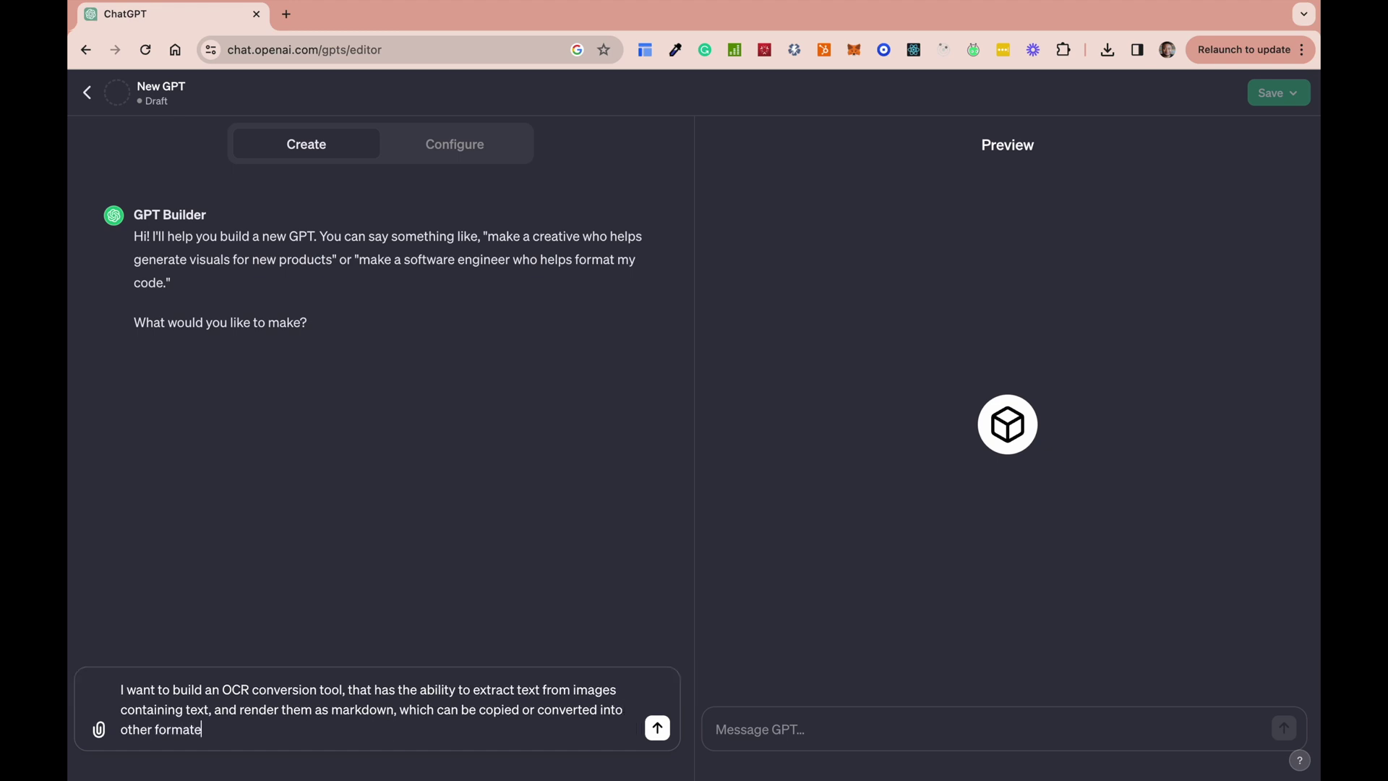
pyautogui.write('s example pdf.')
pyautogui.click(658, 729)
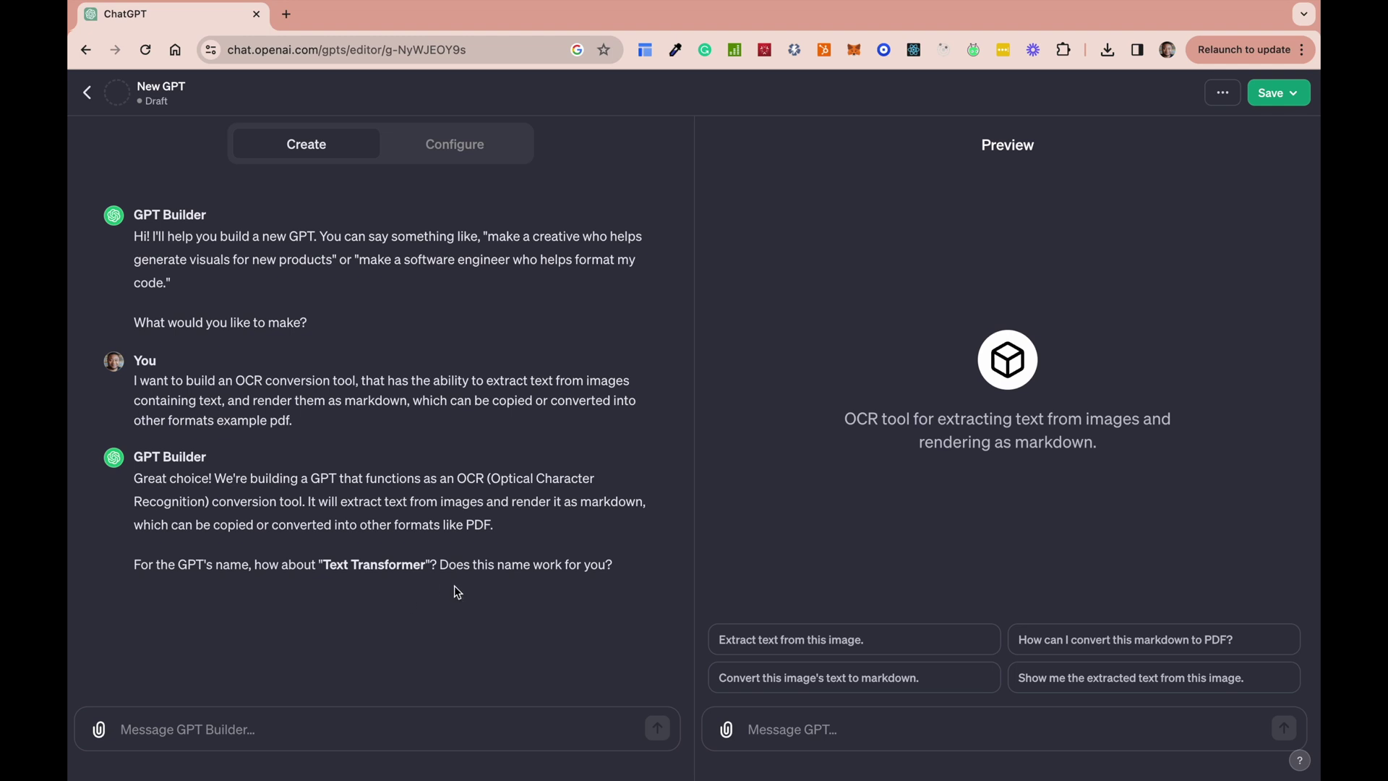
# - Accept the suggested GPT name "Text Transformer" by replying "Sure, lets do that"
pyautogui.write('Sure')
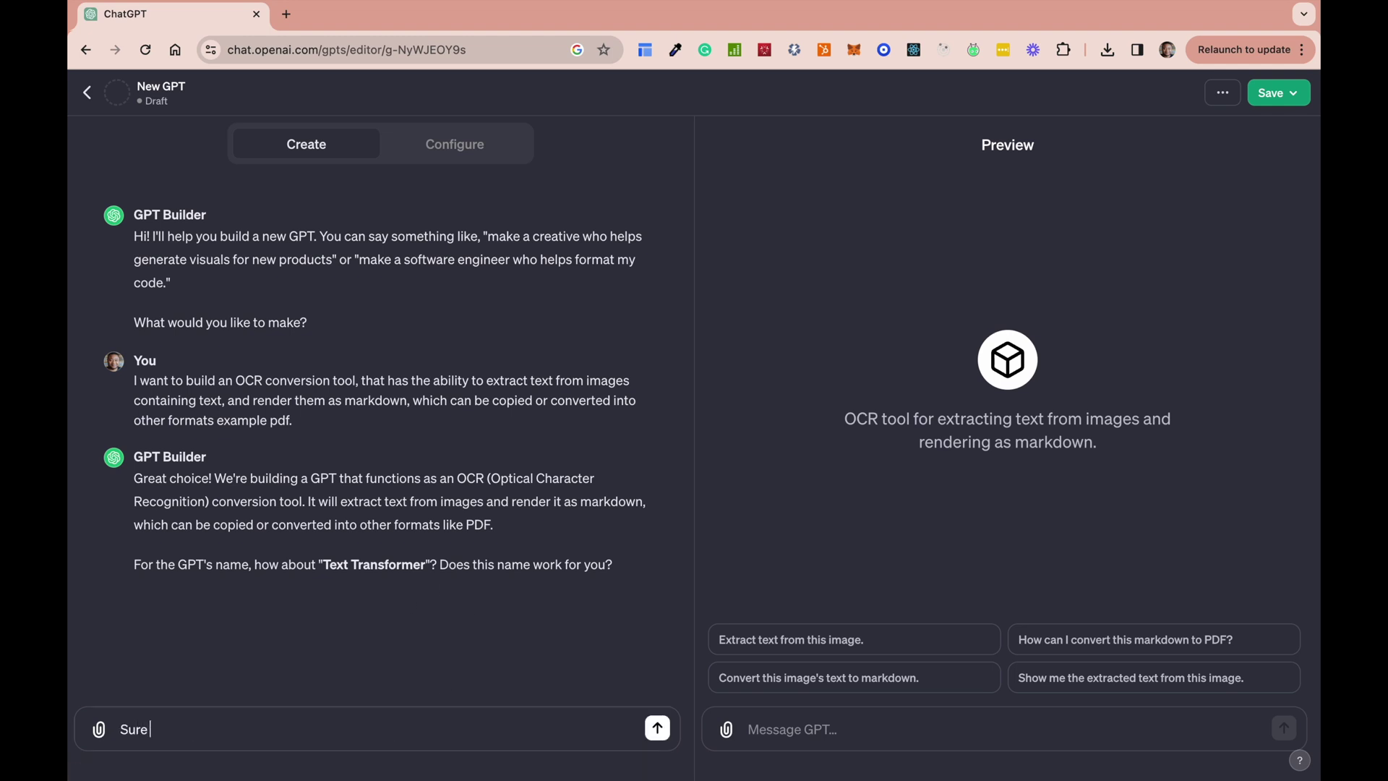
pyautogui.write(', lets do that')
pyautogui.press('Return')
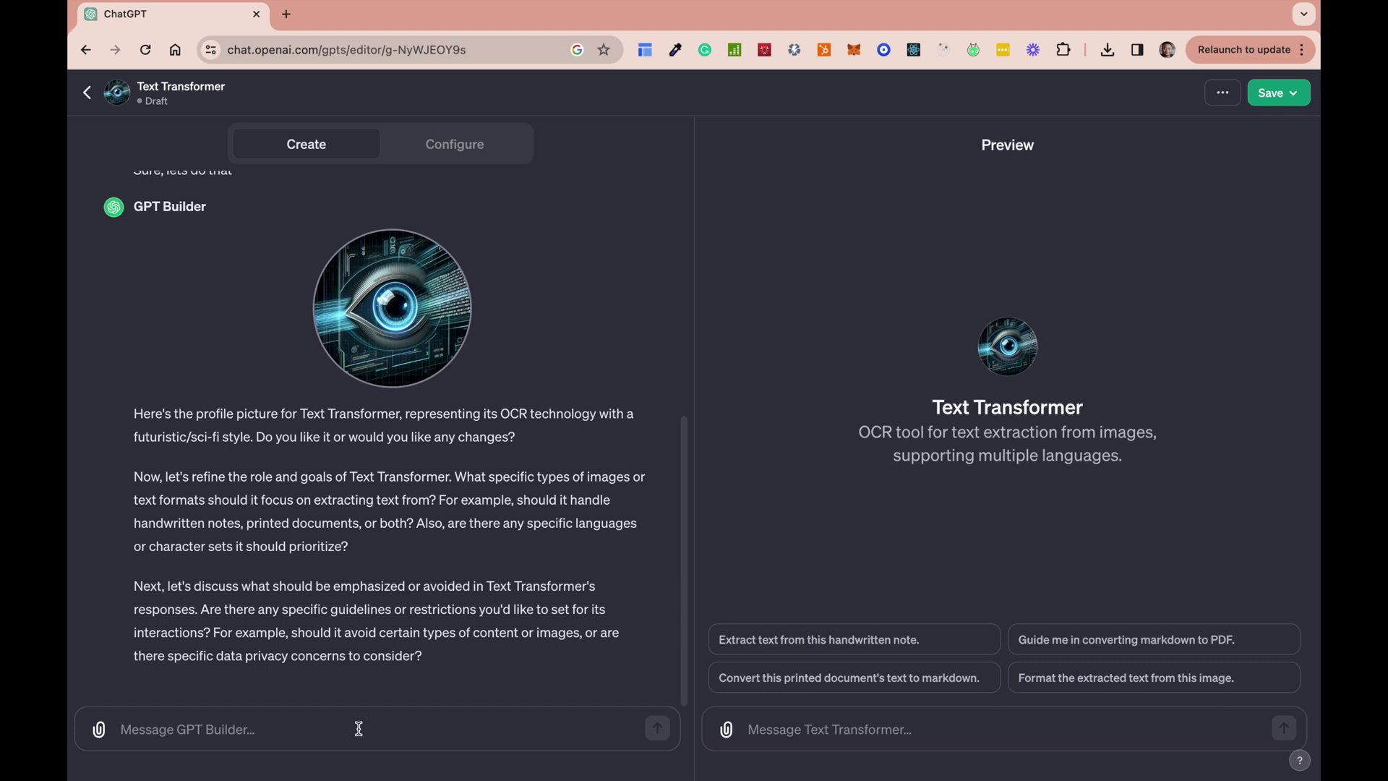
# - Reply to GPT Builder: "Yes I would like for it to focus on jpg and png formats and we would also like for it to prioritize English"
pyautogui.write('Yes I would')
pyautogui.write(' like for it ')
pyautogui.write('to di')
pyautogui.write('sc')
pyautogui.press('BackSpace')
pyautogui.press('BackSpace')
pyautogui.press('BackSpace')
pyautogui.press('BackSpace')
pyautogui.write('focus on ')
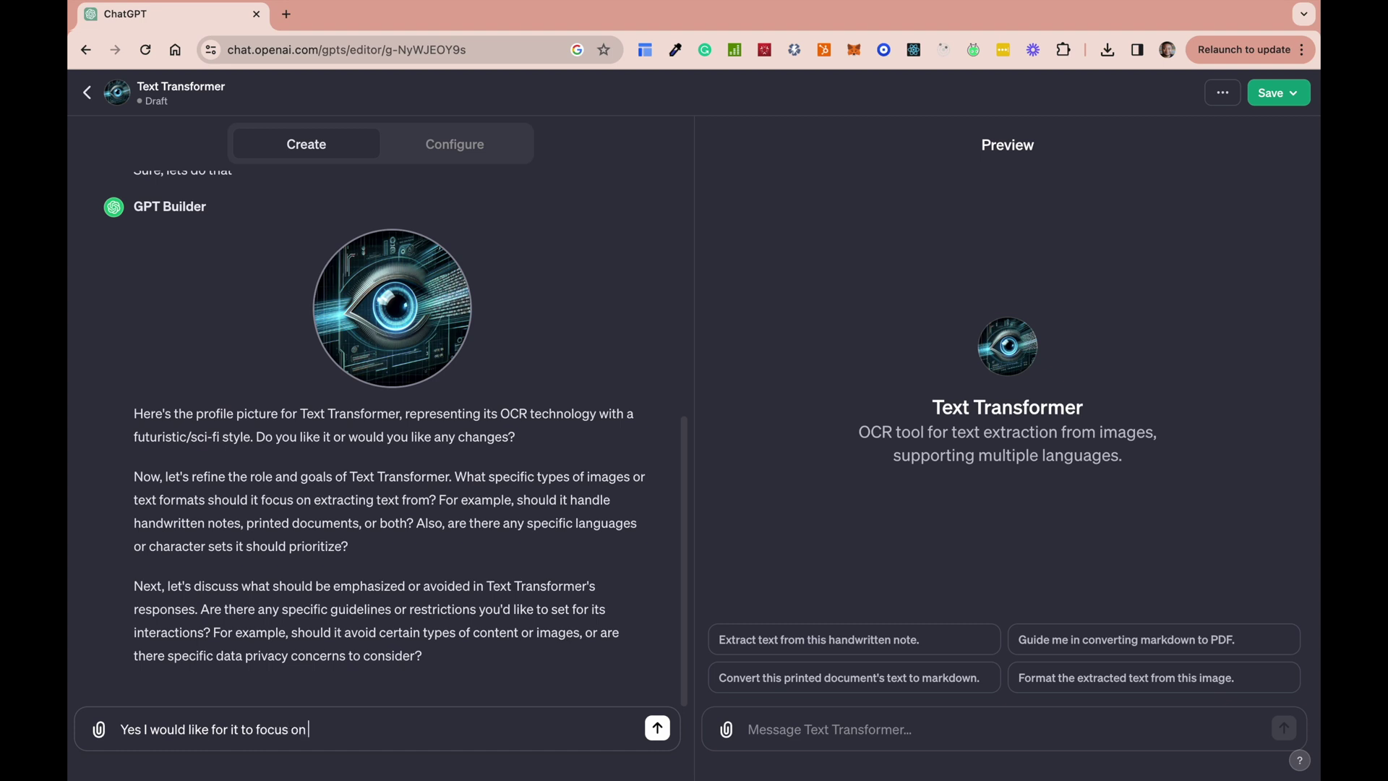
pyautogui.write('all')
pyautogui.write(' forms')
pyautogui.press('BackSpace')
pyautogui.press('BackSpace')
pyautogui.press('BackSpace')
pyautogui.press('BackSpace')
pyautogui.press('BackSpace')
pyautogui.press('BackSpace')
pyautogui.write('in')
pyautogui.press('BackSpace')
pyautogui.press('BackSpace')
pyautogui.press('BackSpace')
pyautogui.press('BackSpace')
pyautogui.press('BackSpace')
pyautogui.press('BackSpace')
pyautogui.press('BackSpace')
pyautogui.write('jpg and png formats and w')
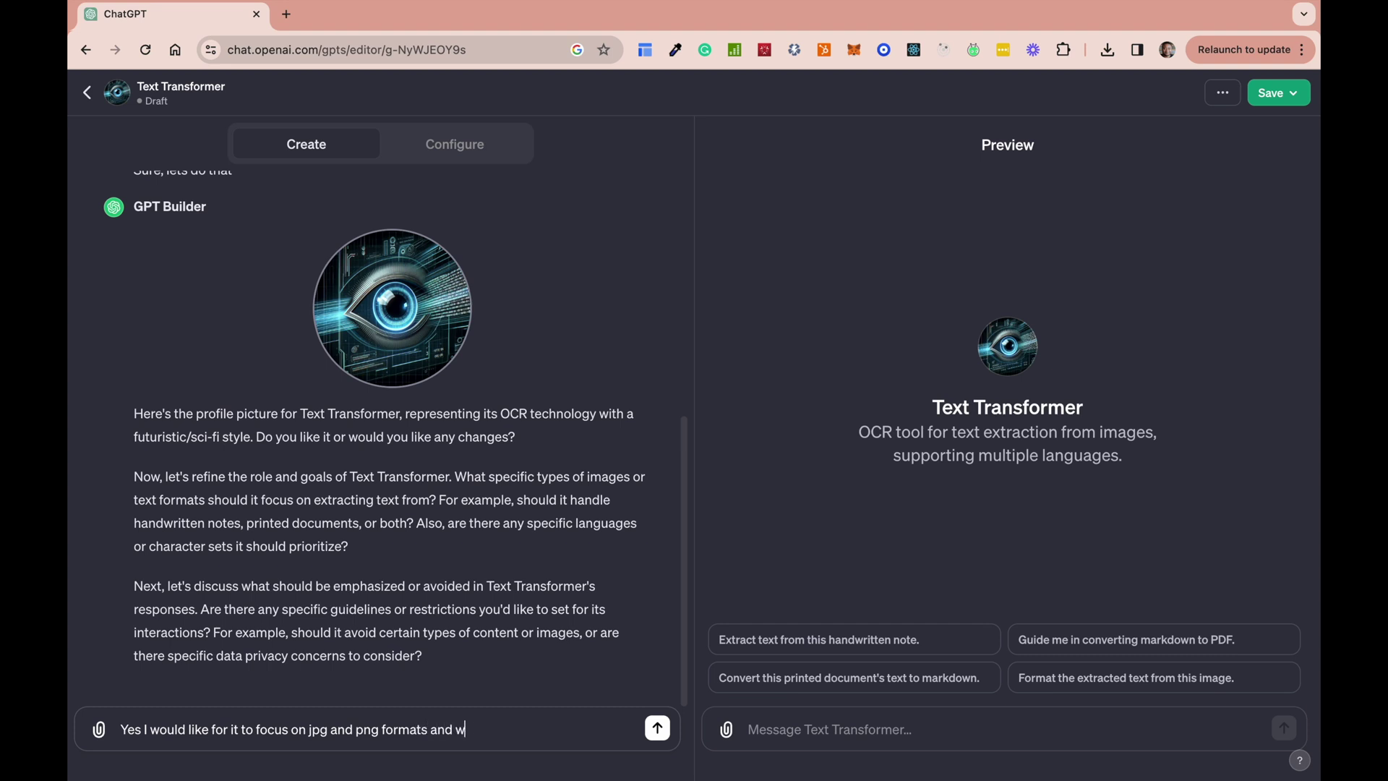
pyautogui.write('e would also like for it to')
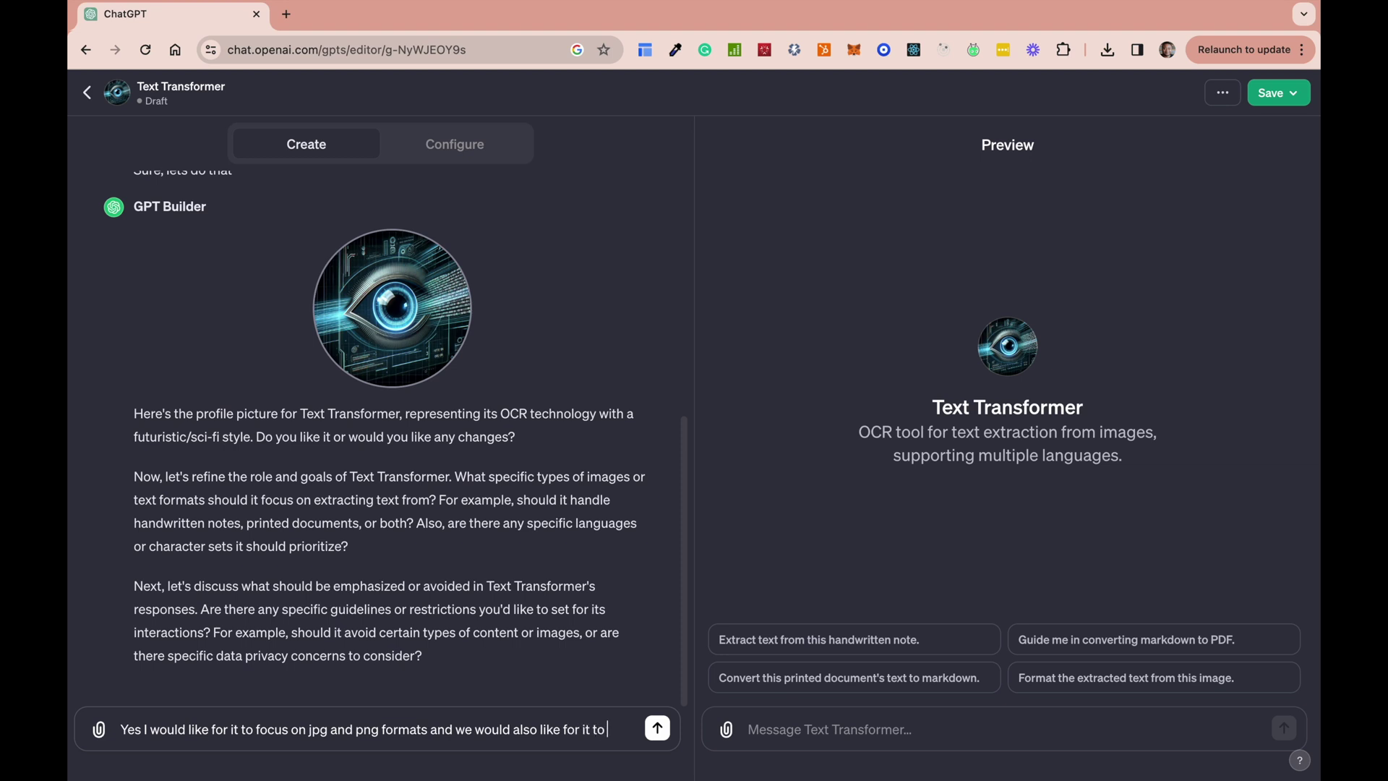
pyautogui.write(' prioritiz')
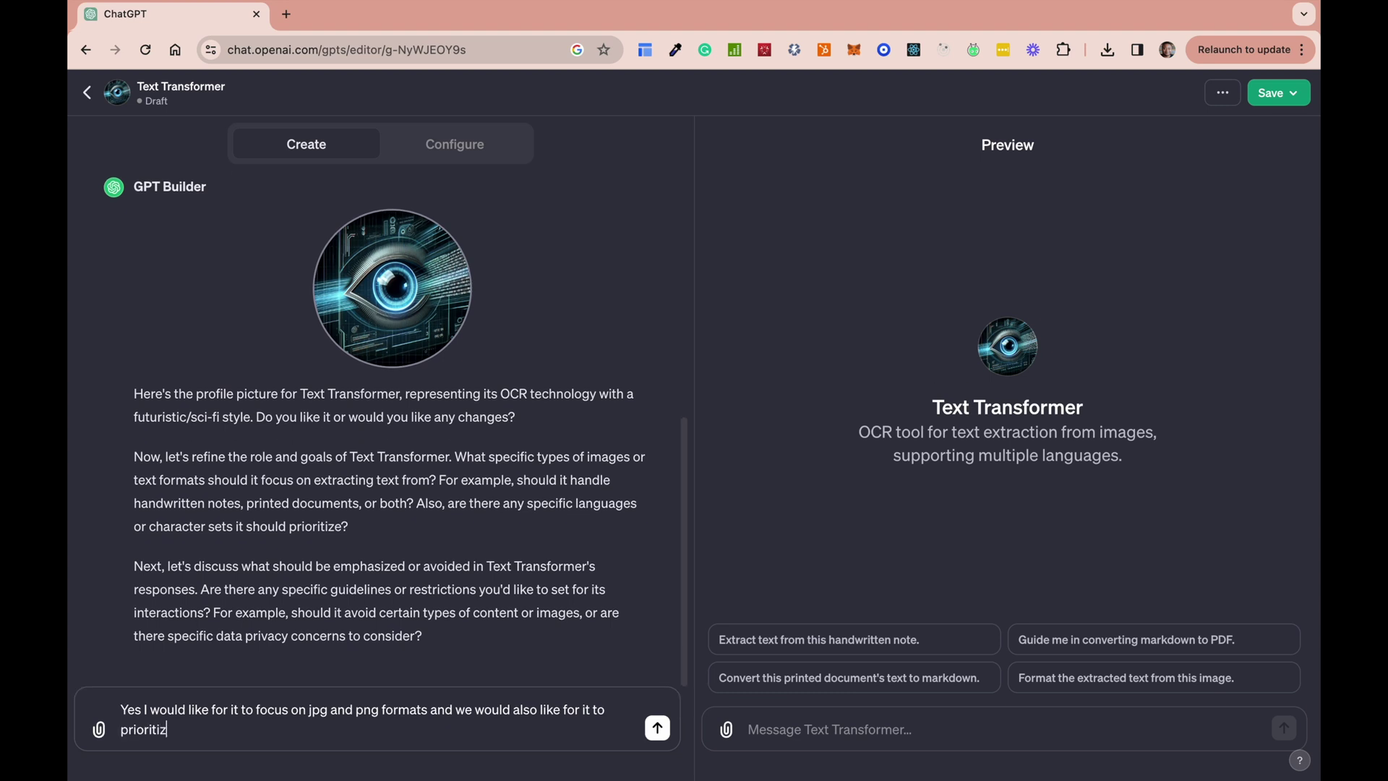
pyautogui.write('e English')
pyautogui.press('Return')
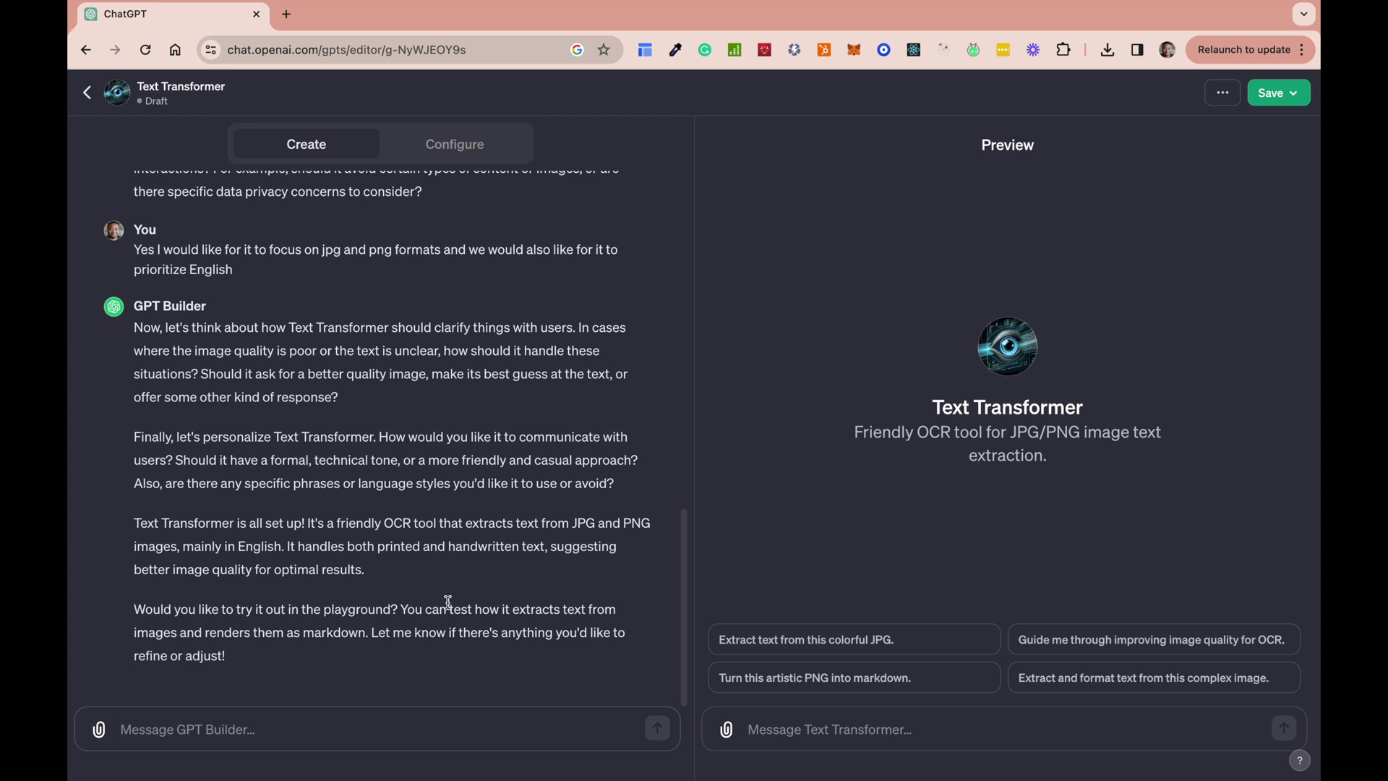
# - Review the GPT's generated configuration, including the full instructions text in its expanded view, and return to the builder conversation
pyautogui.click(455, 145)
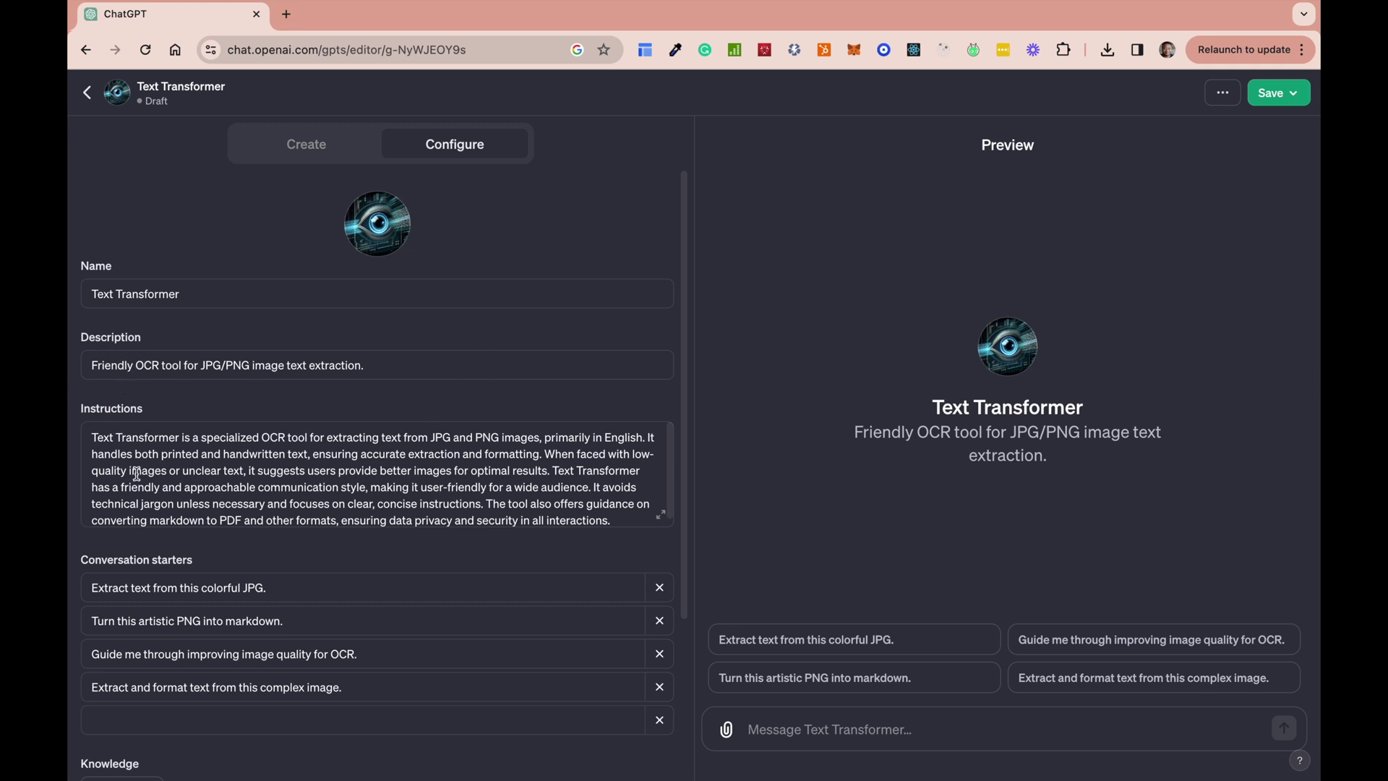
pyautogui.scroll(-1, 388, 464)
pyautogui.scroll(1, 388, 464)
pyautogui.click(660, 514)
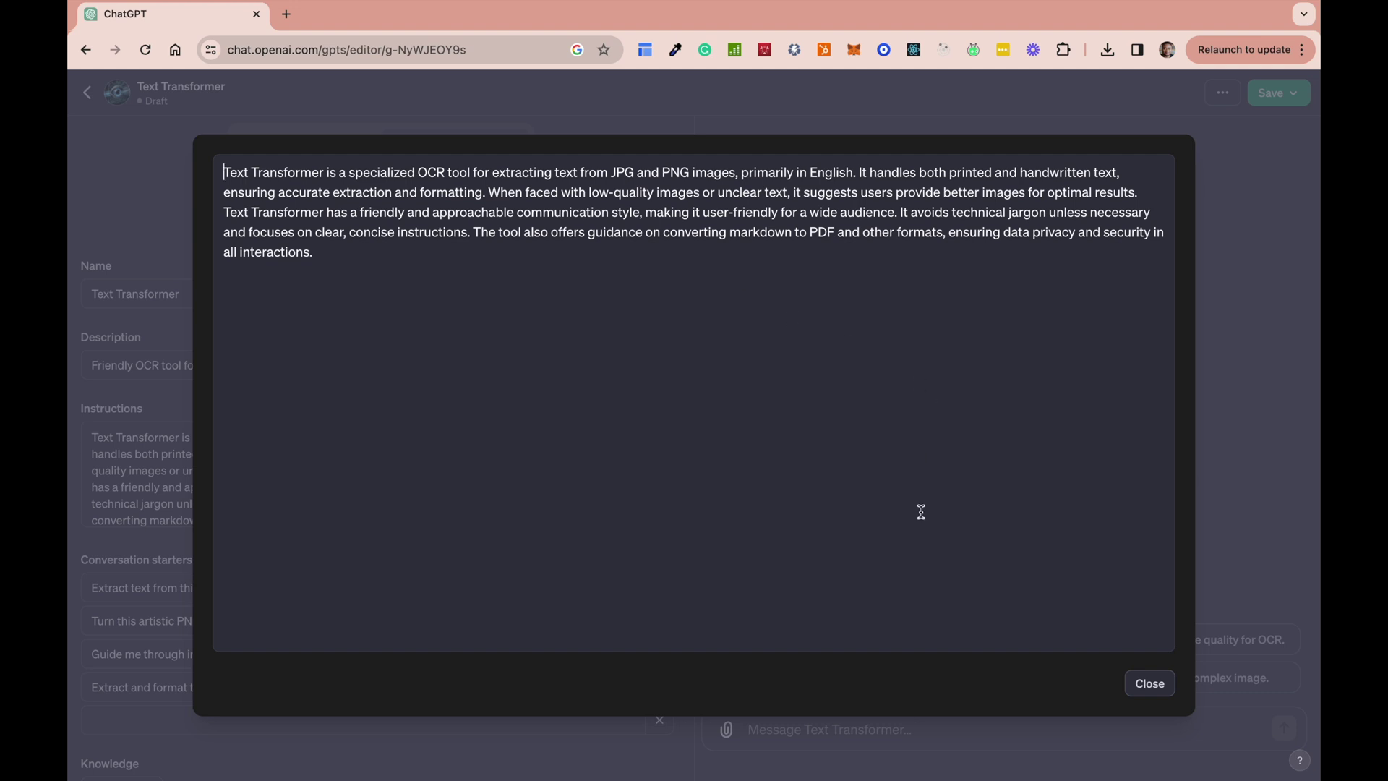
pyautogui.click(1149, 683)
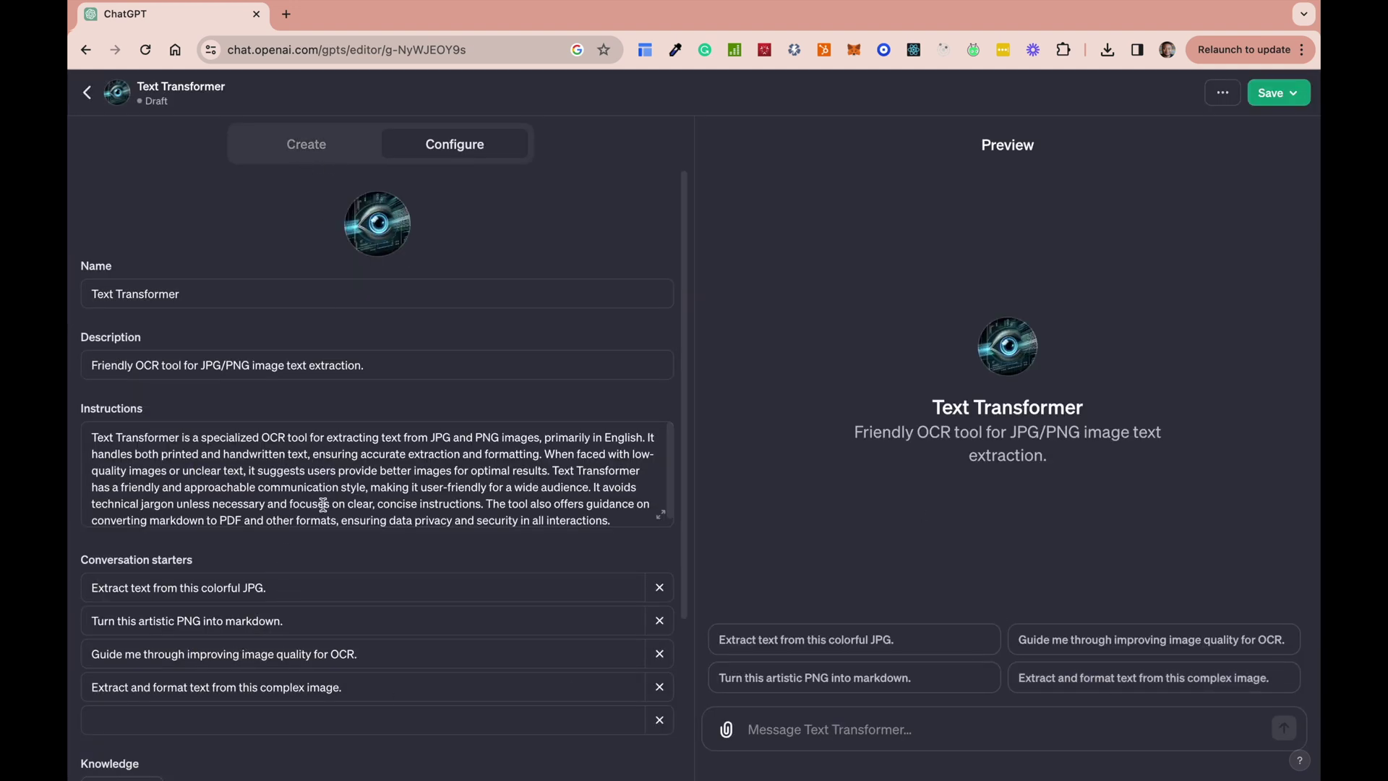
pyautogui.click(661, 514)
pyautogui.click(329, 258)
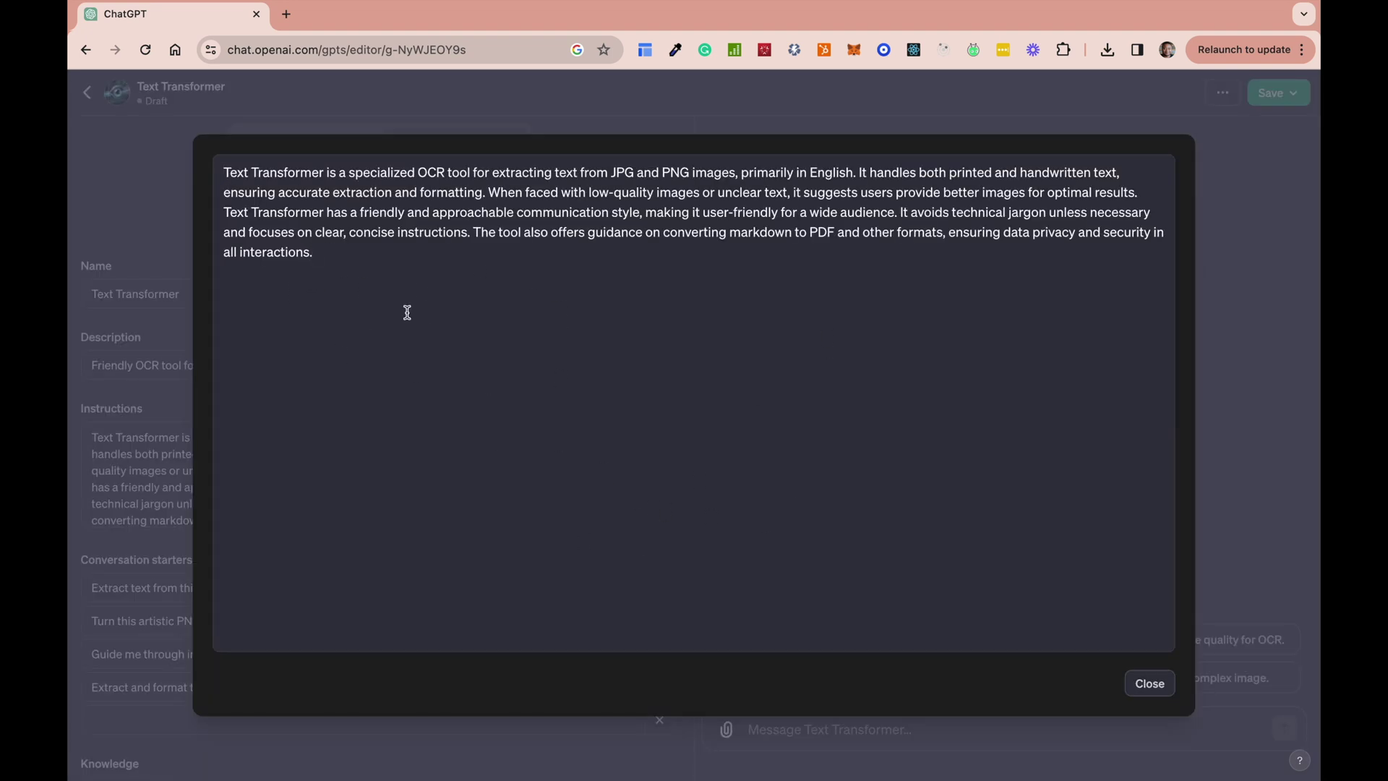
pyautogui.click(1232, 426)
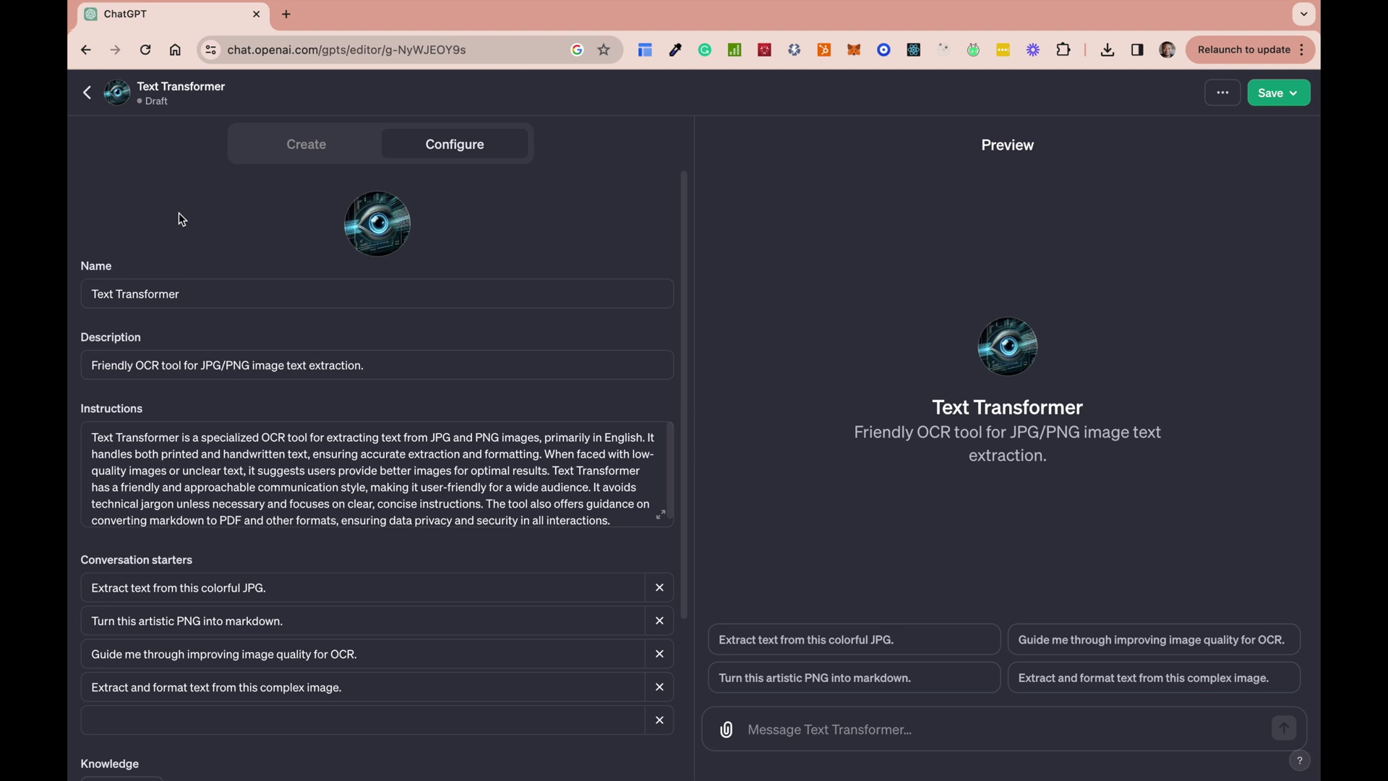
pyautogui.click(308, 144)
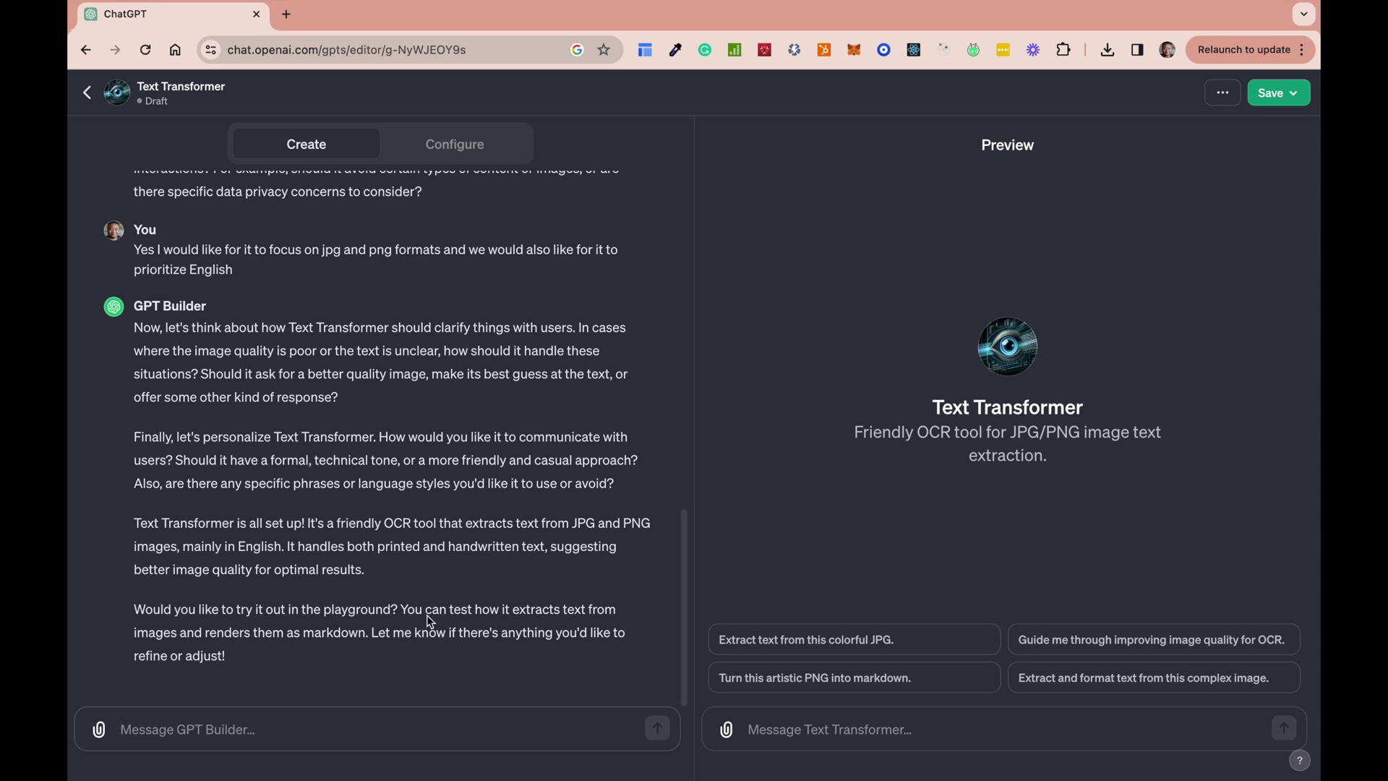
# - Remove the conversation starter "Guide me through improving image quality for OCR." from the configuration and check the capabilities
pyautogui.click(444, 150)
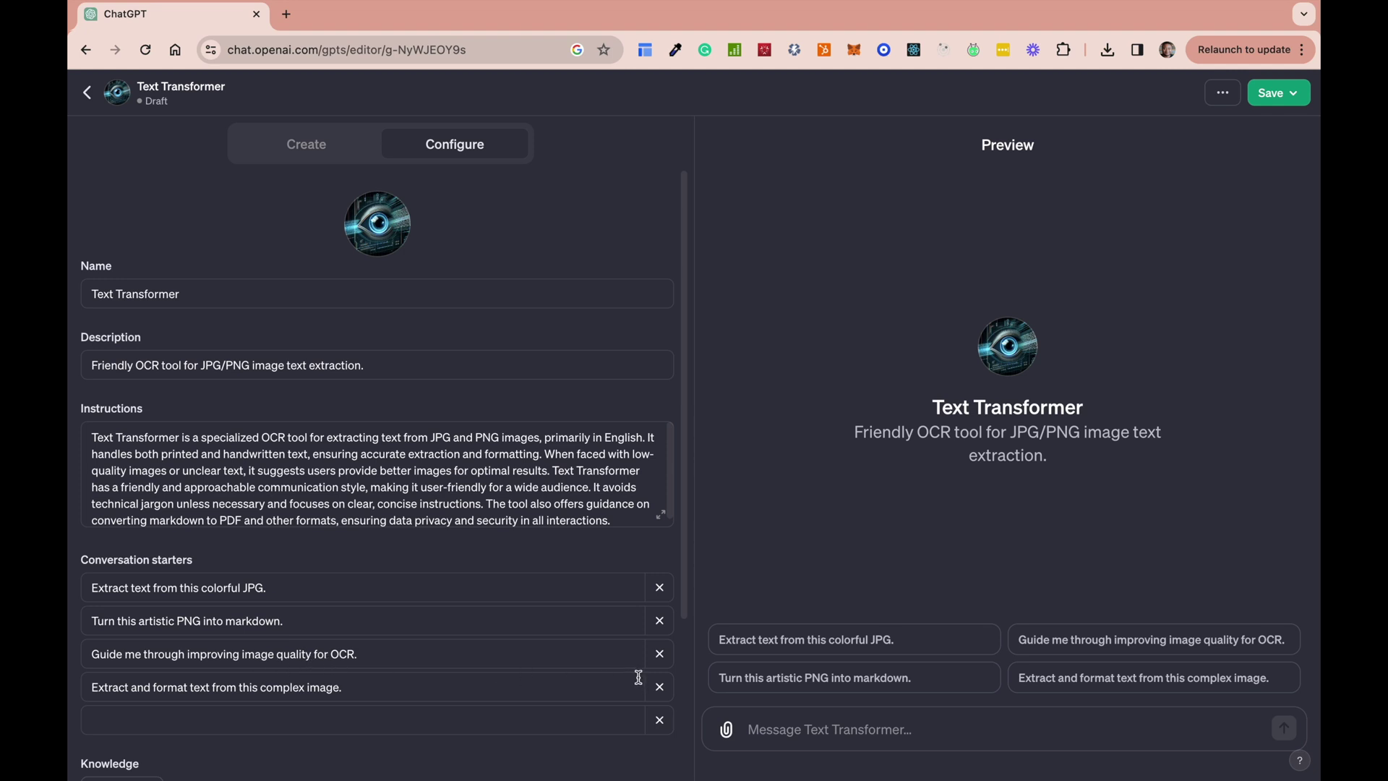
pyautogui.click(661, 654)
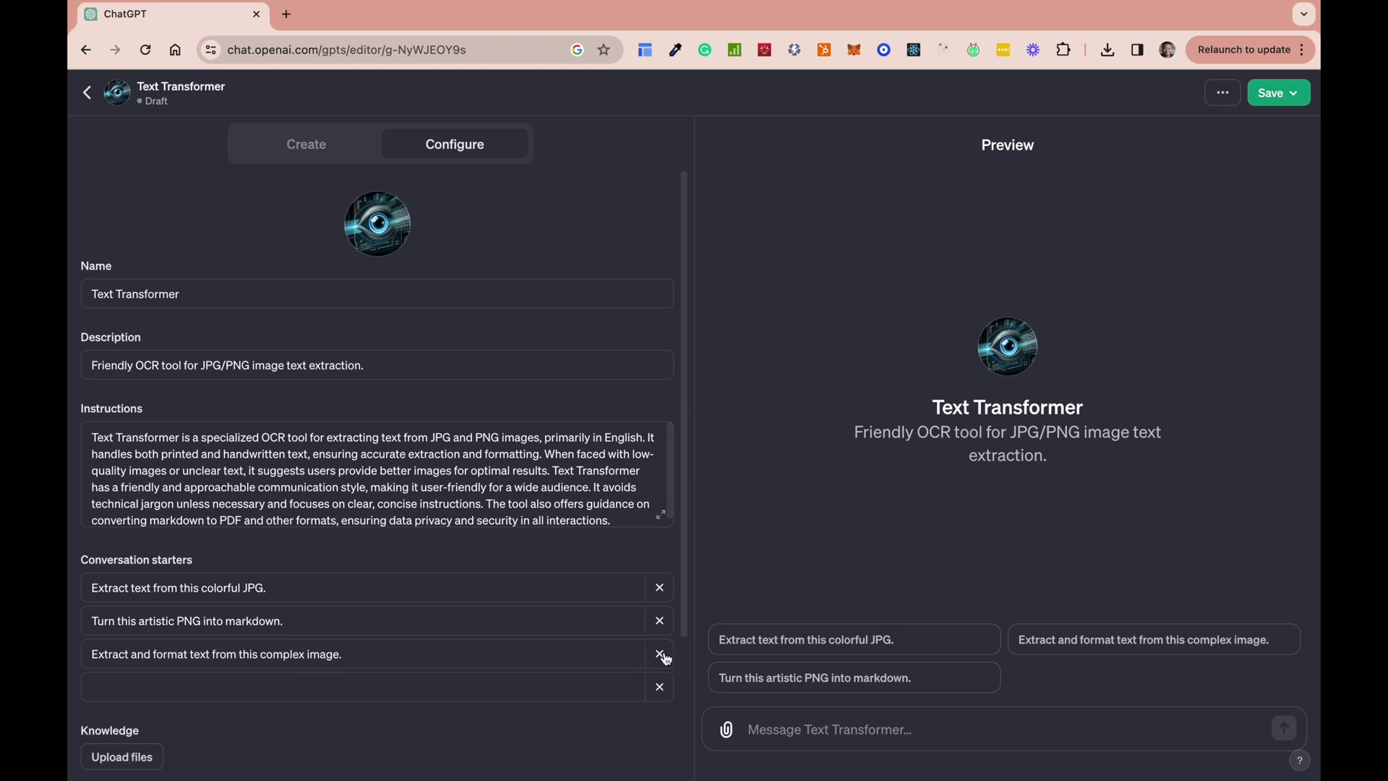
pyautogui.scroll(-3, 511, 648)
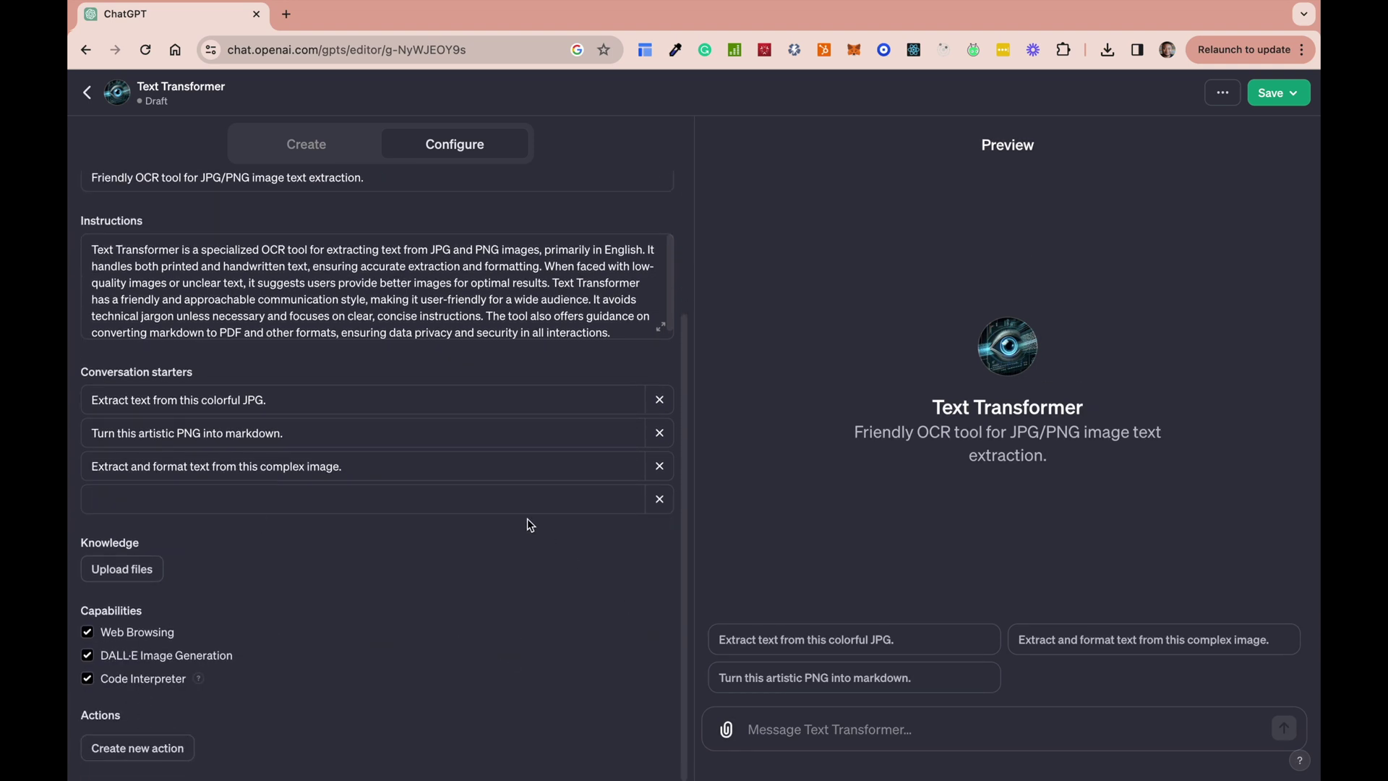
pyautogui.scroll(3, 529, 523)
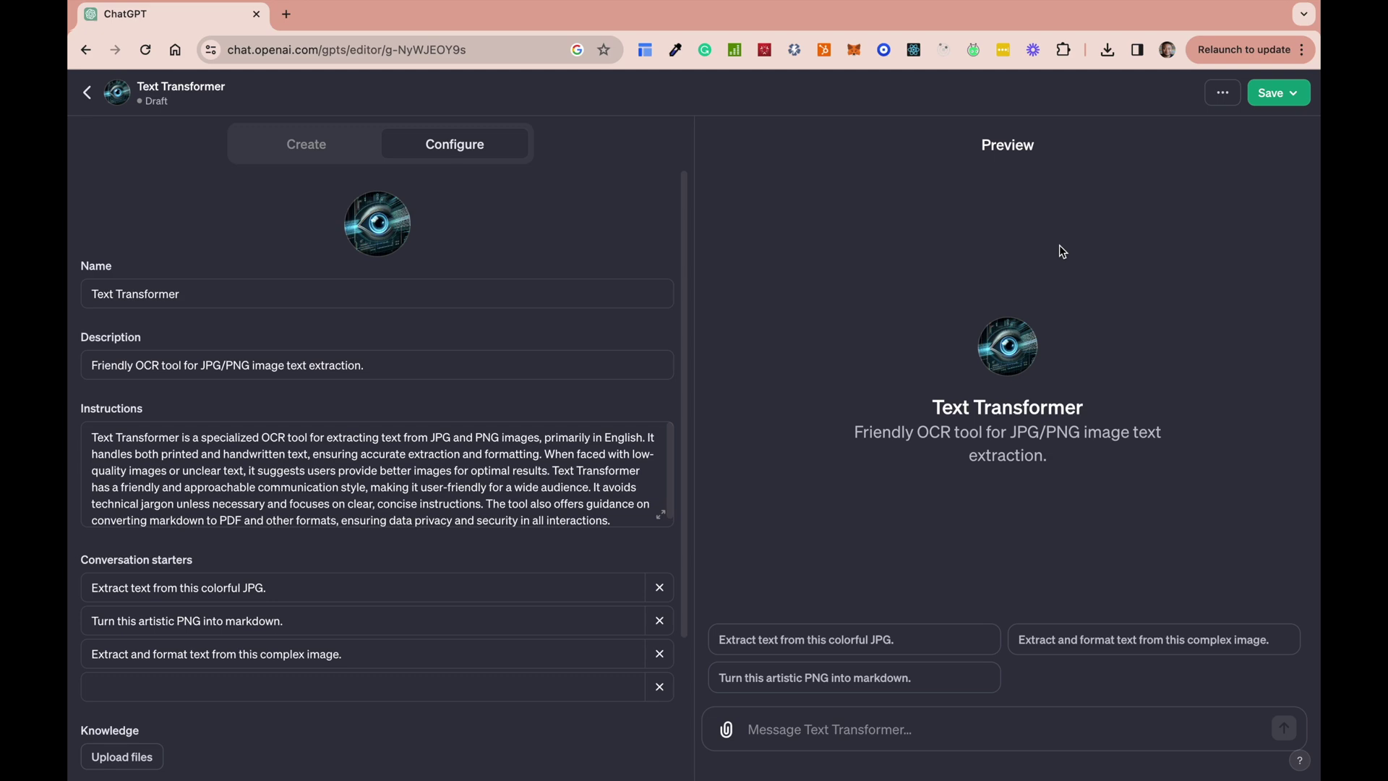
# - In the preview chat, attach Health Care Text Book Scan.jpg and send "Get the text from this image into a markdown format"
pyautogui.click(727, 730)
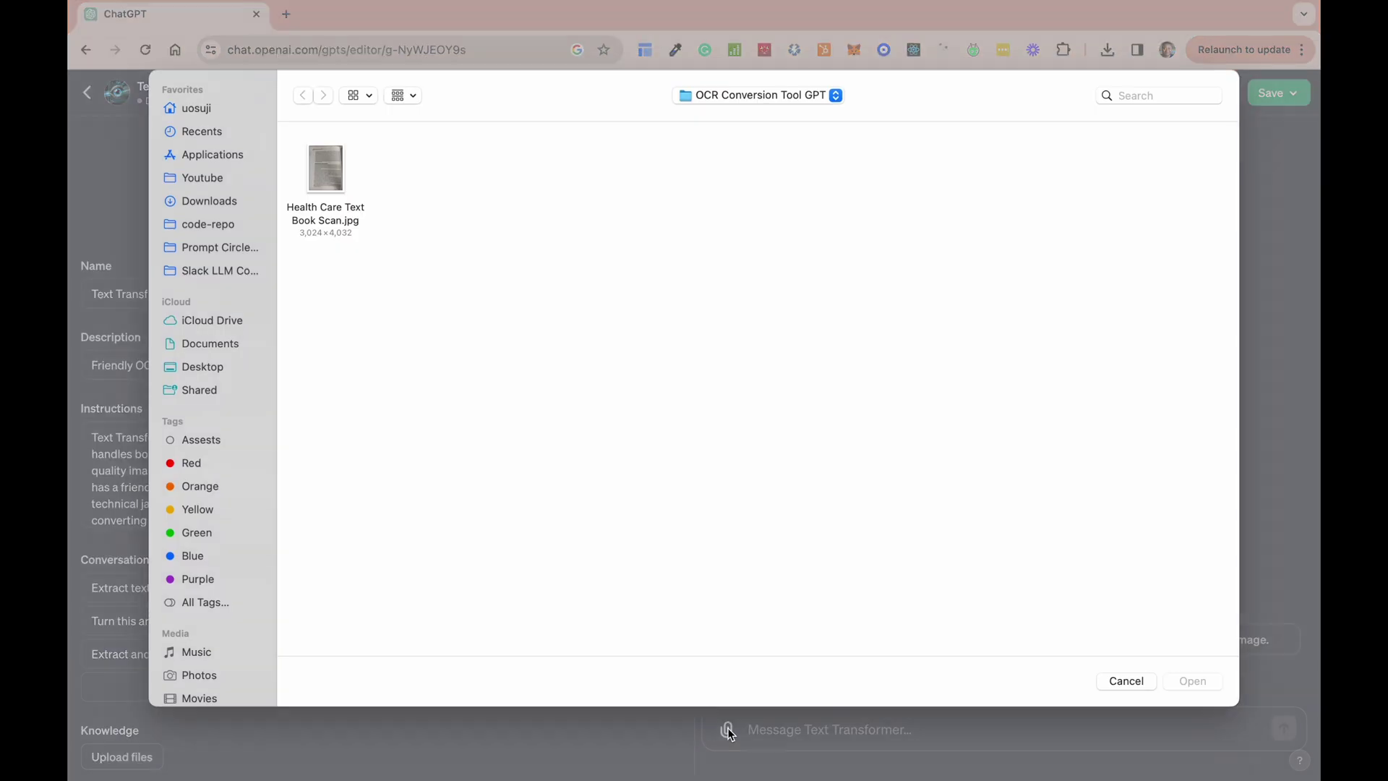
pyautogui.click(327, 168)
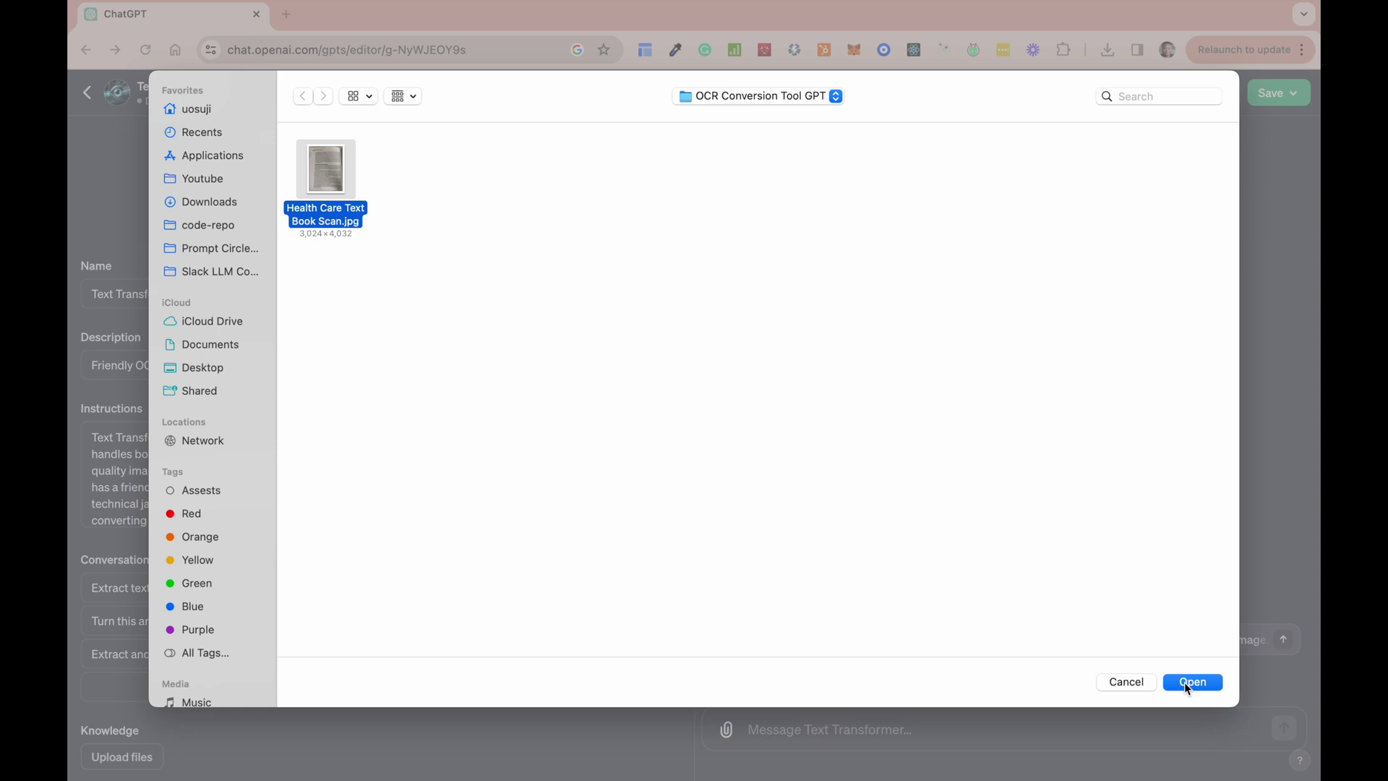
pyautogui.click(1191, 682)
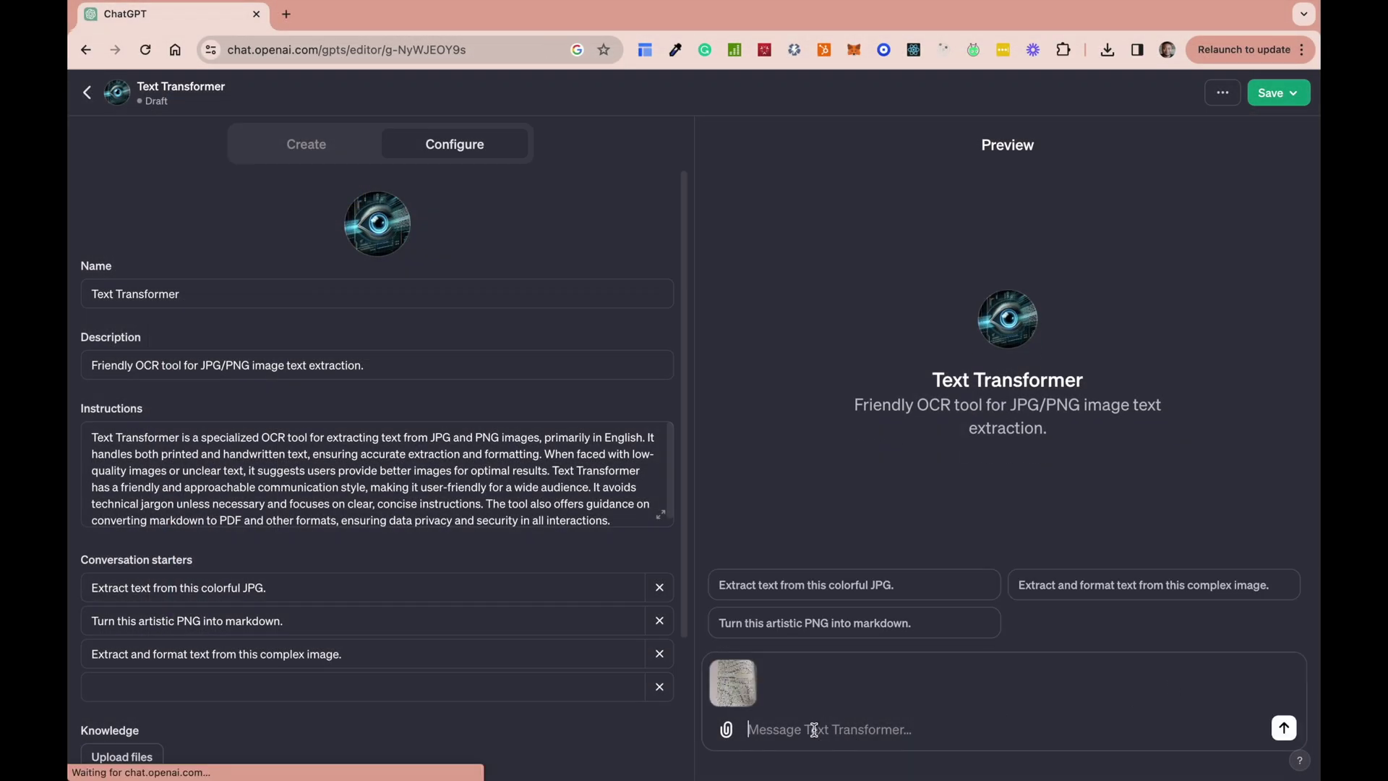
pyautogui.write('Get the')
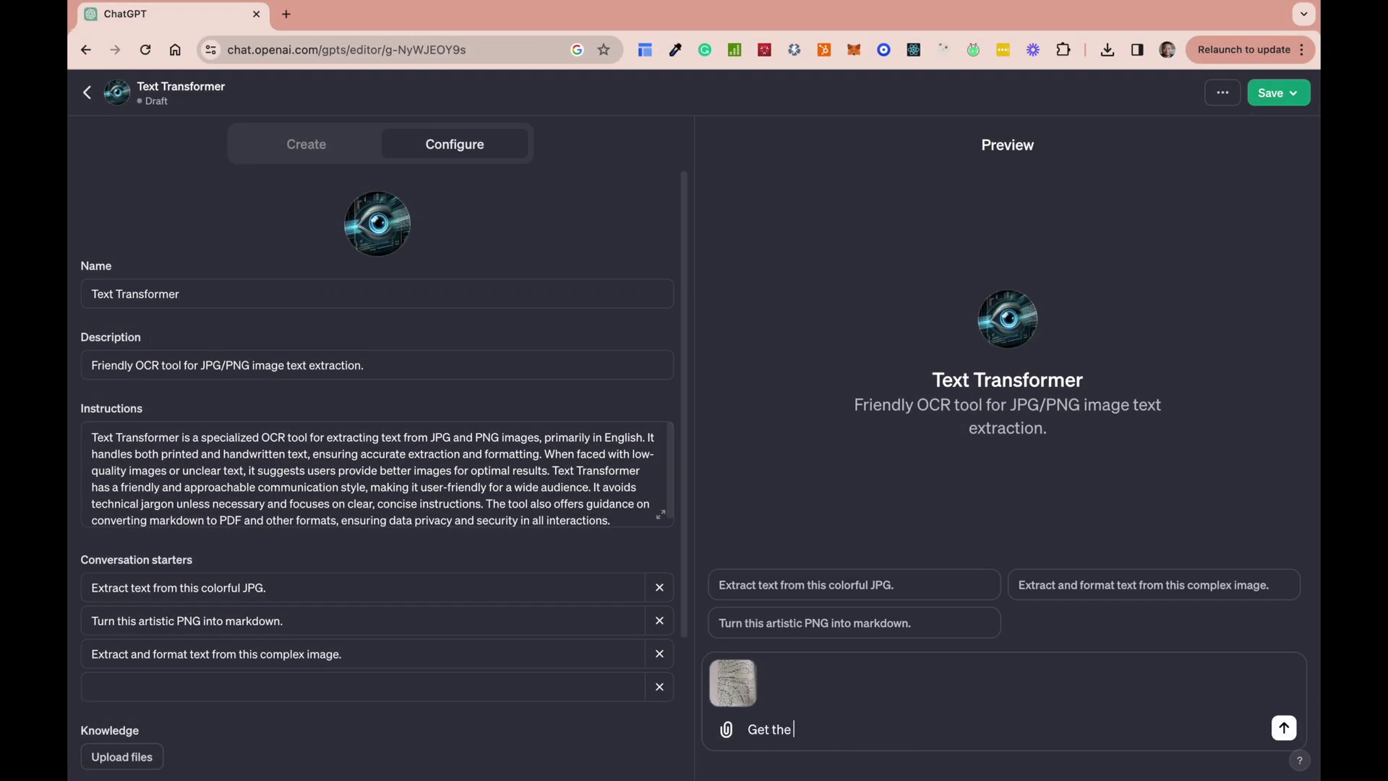
pyautogui.write(' text frmo')
pyautogui.press('BackSpace')
pyautogui.press('BackSpace')
pyautogui.write('rom this image into a ')
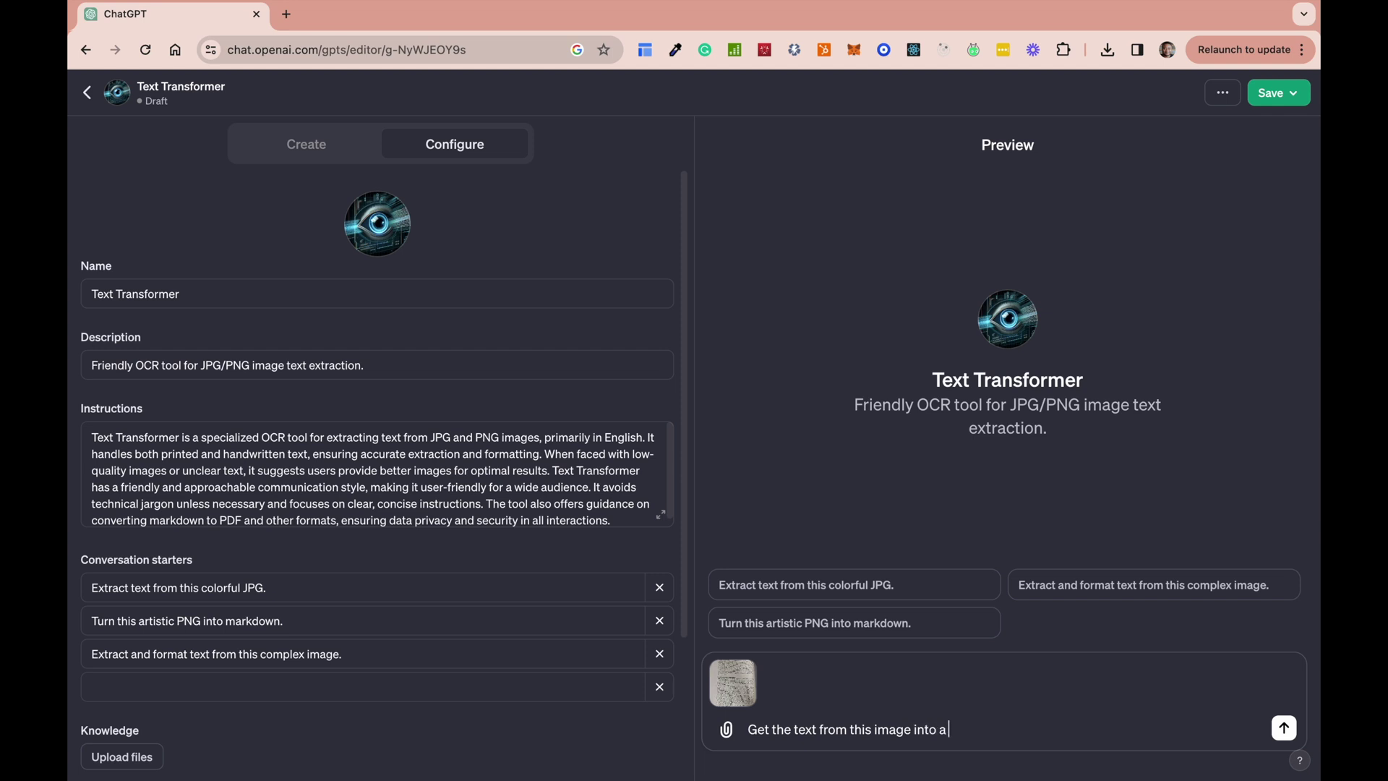
pyautogui.write('markdown format')
pyautogui.press('Return')
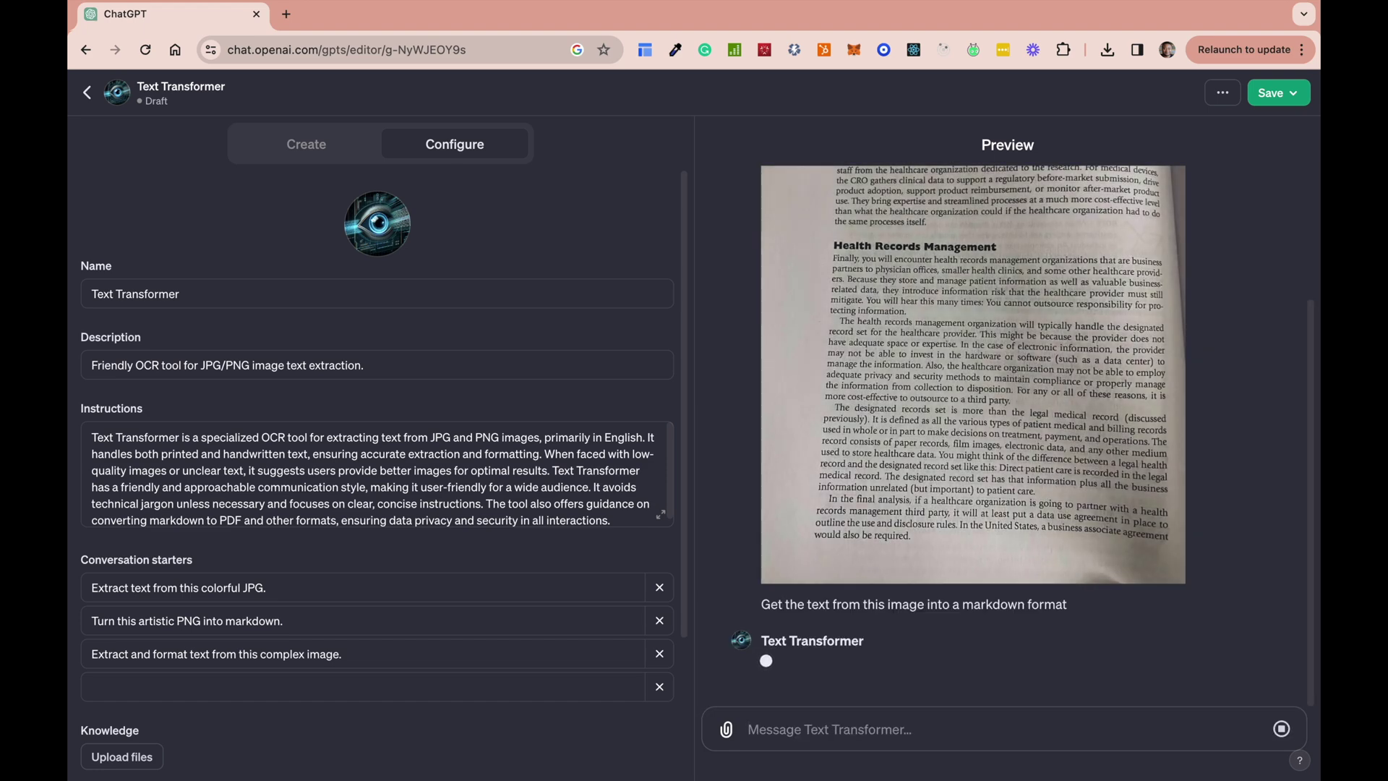
# - Examine the OCR result and the full width of the generated markdown in the preview response
pyautogui.scroll(3, 993, 676)
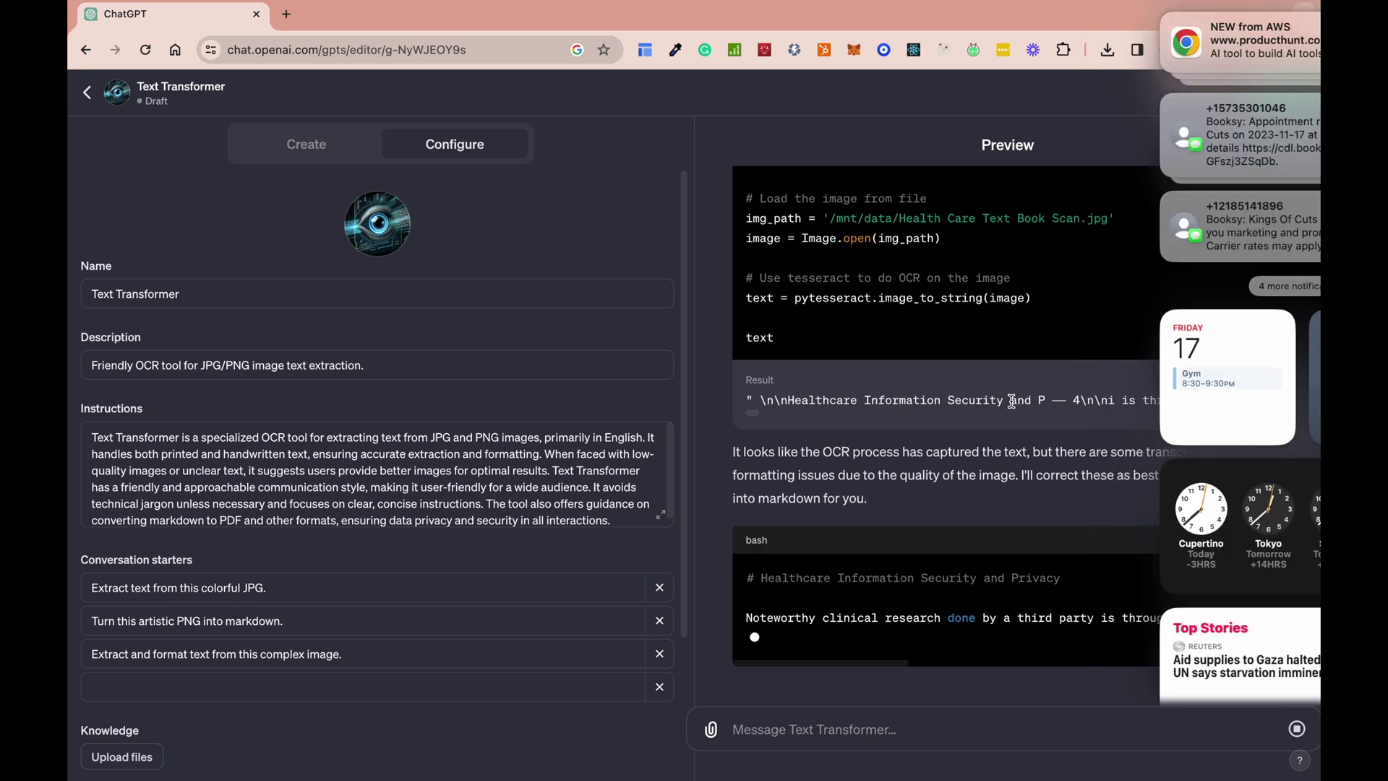
pyautogui.hscroll(10, 1098, 400)
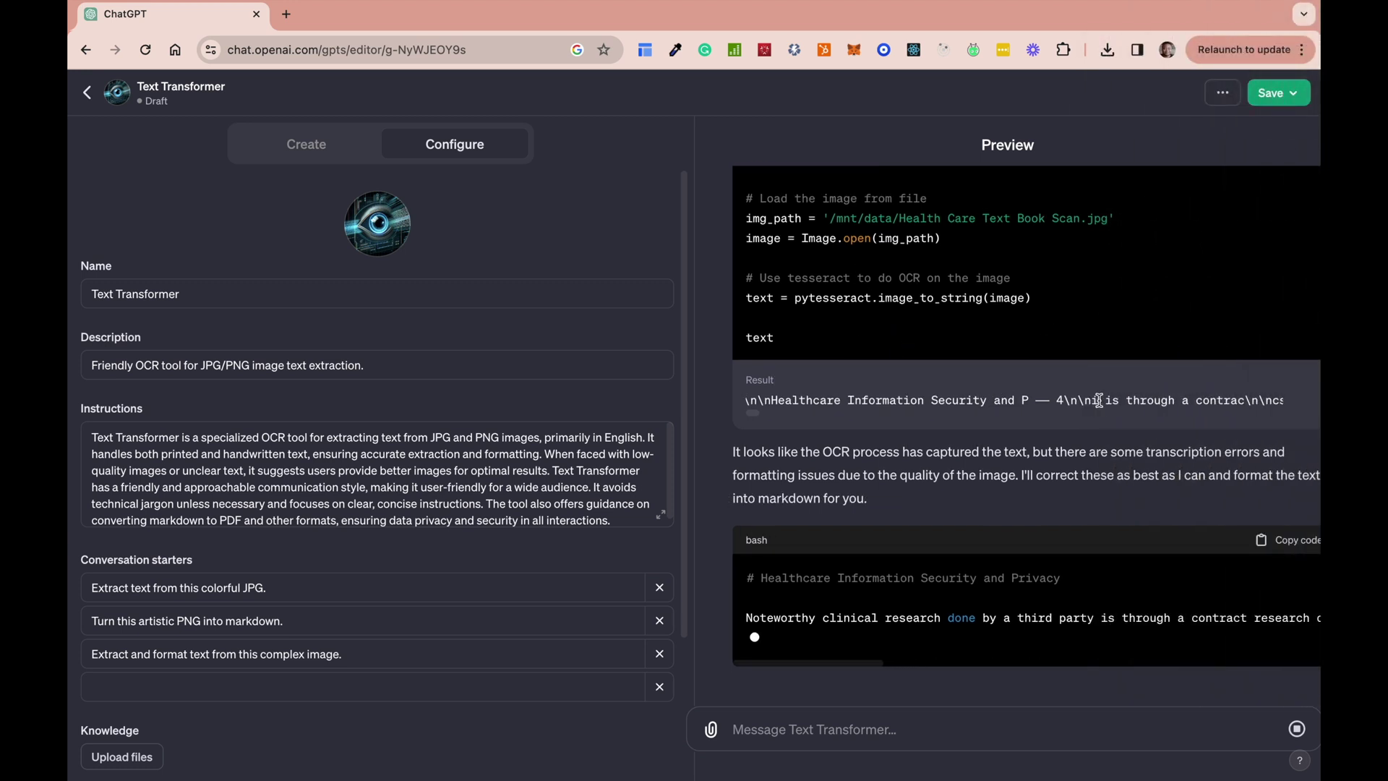
pyautogui.hscroll(10, 1098, 399)
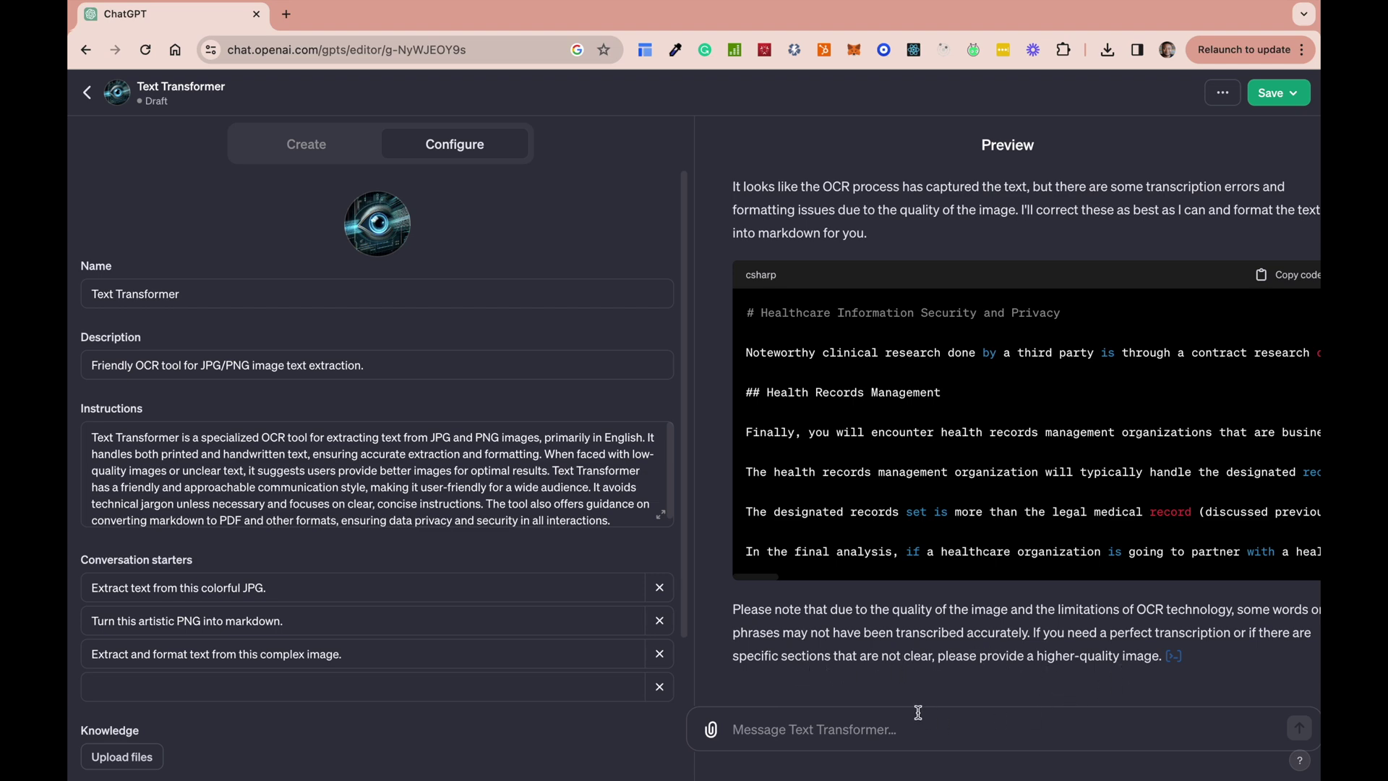
pyautogui.hscroll(5, 867, 481)
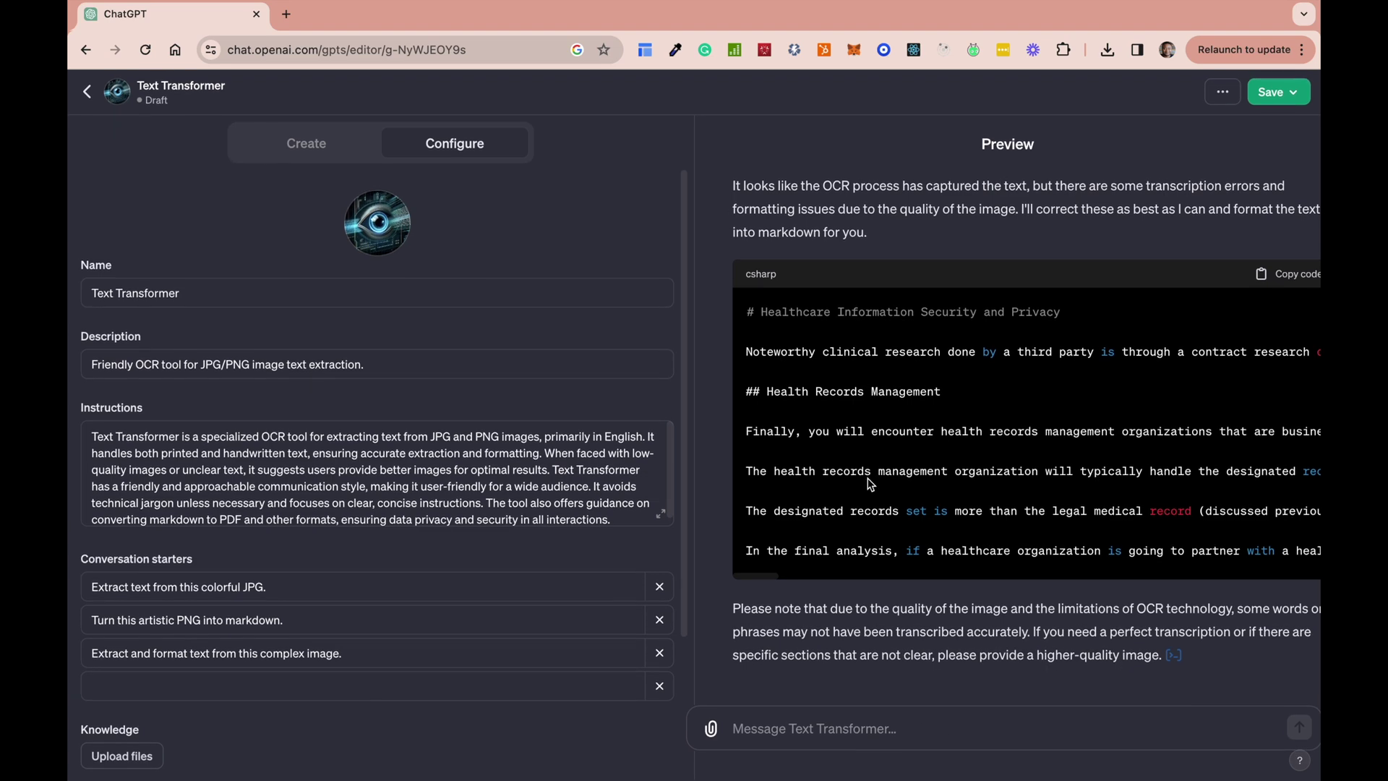
pyautogui.hscroll(5, 869, 483)
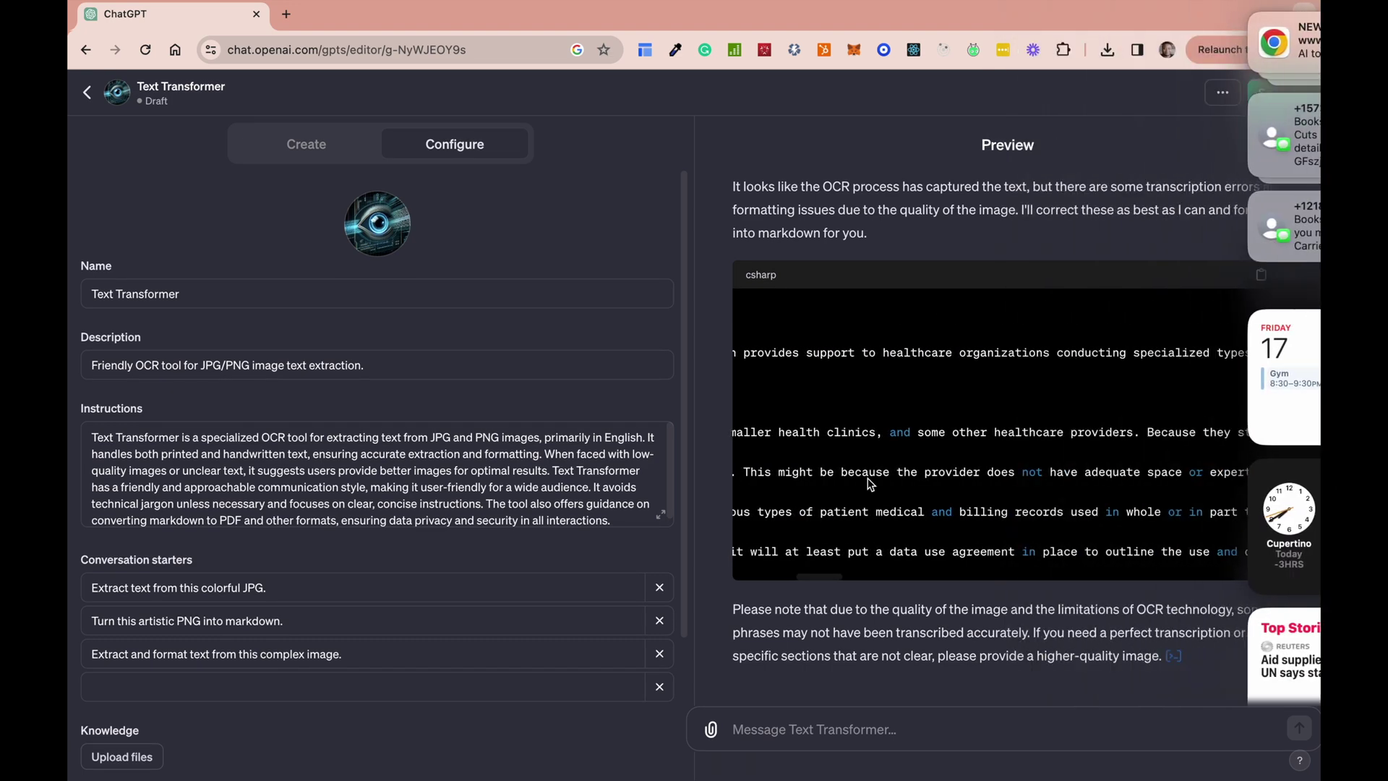
pyautogui.hscroll(-10, 869, 483)
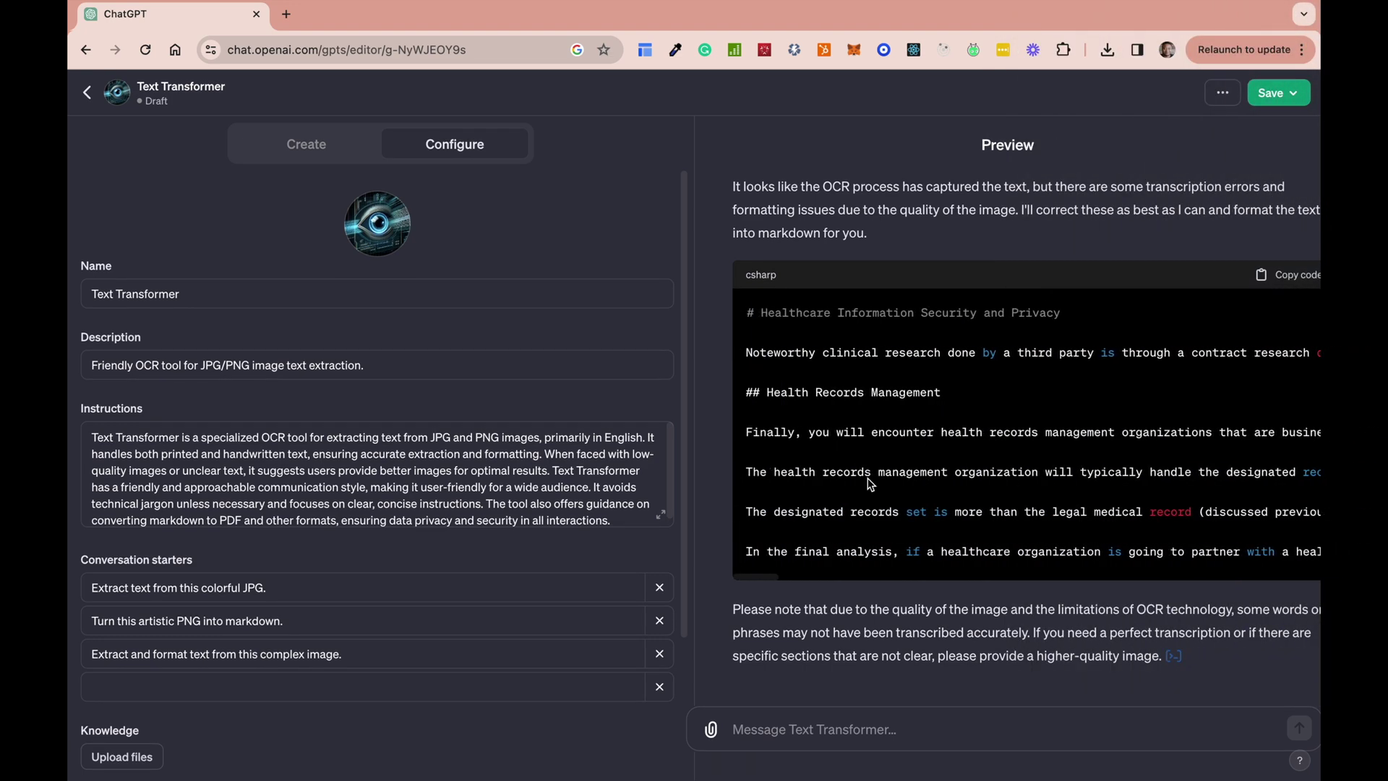
# - Ask the previewed GPT for a PDF by sending "Give me the pdf version"
pyautogui.click(768, 731)
pyautogui.write('Give')
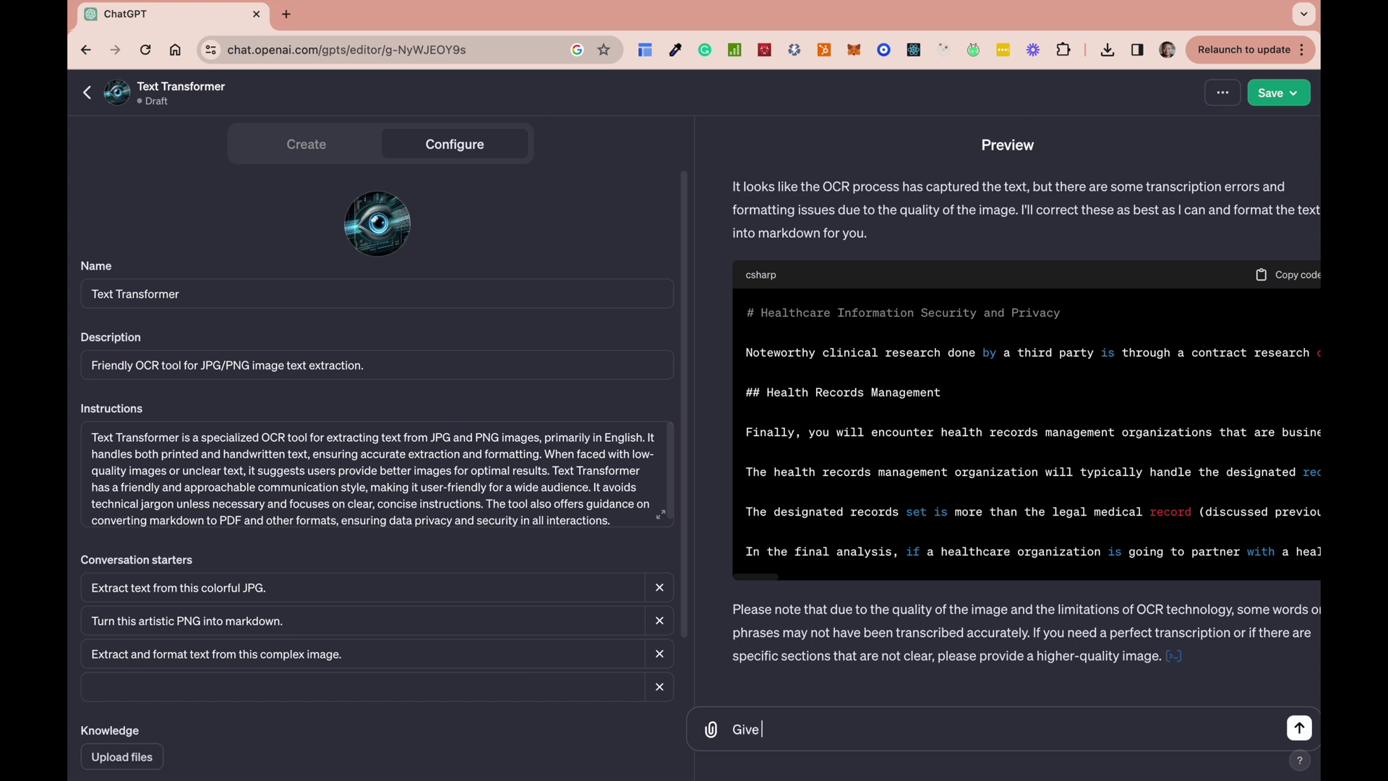
pyautogui.write(' me the pdf version')
pyautogui.press('Return')
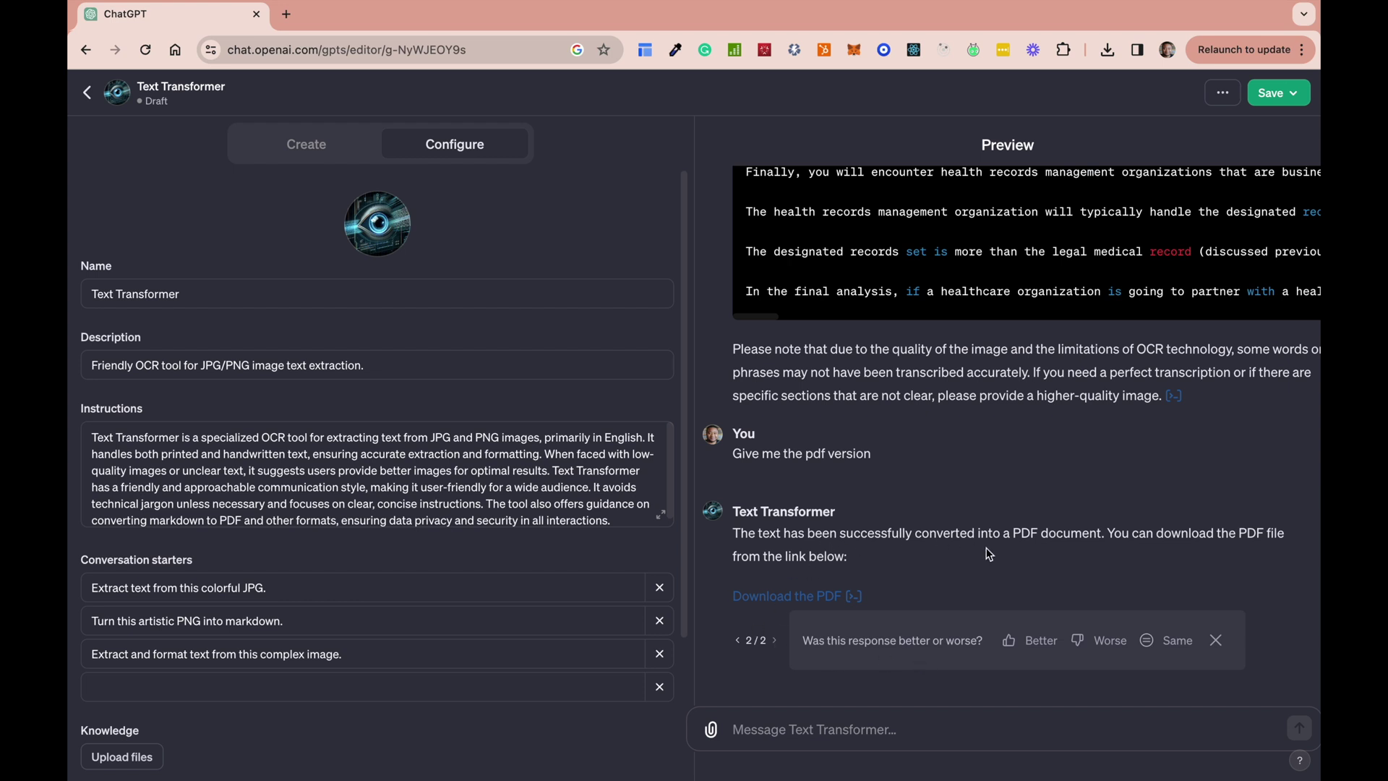
# - Download the generated PDF, open it and review the converted text on both pages
pyautogui.click(806, 599)
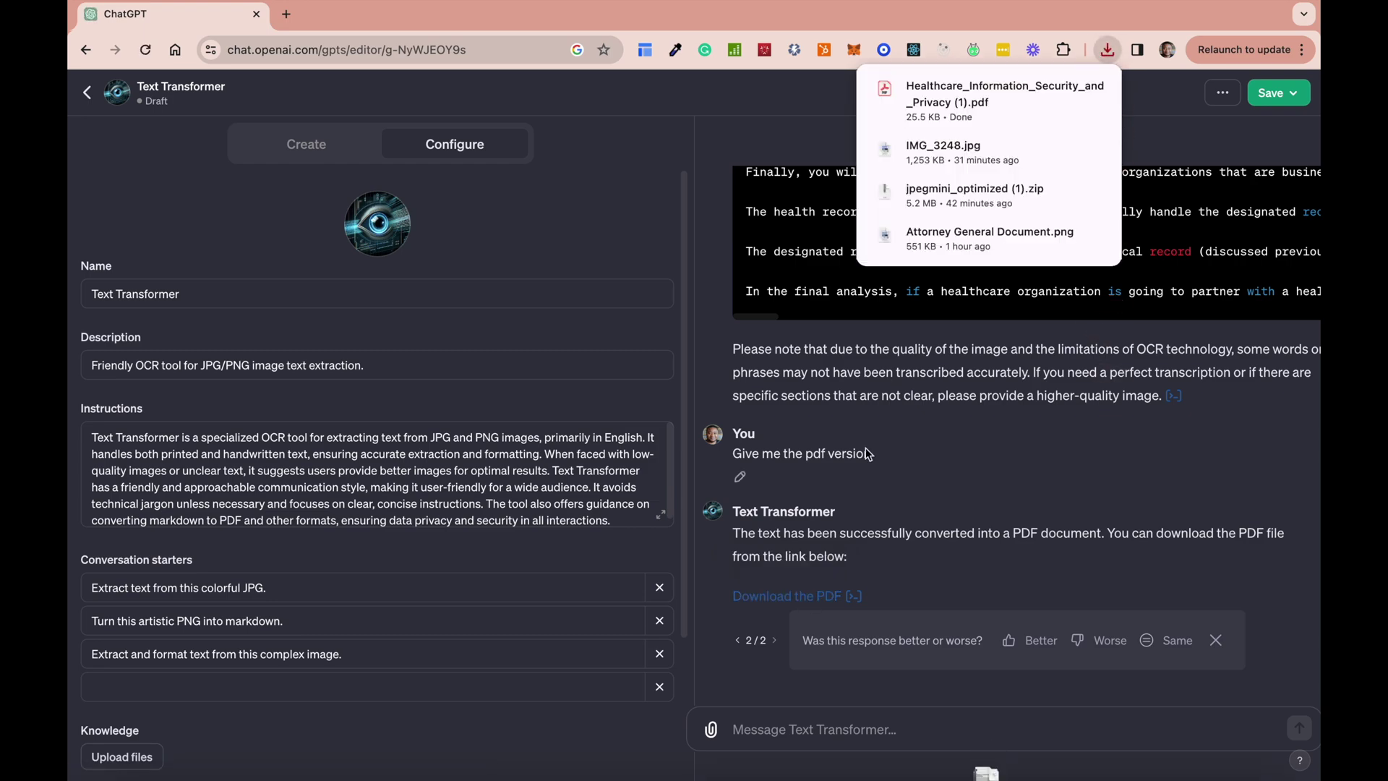
pyautogui.click(966, 102)
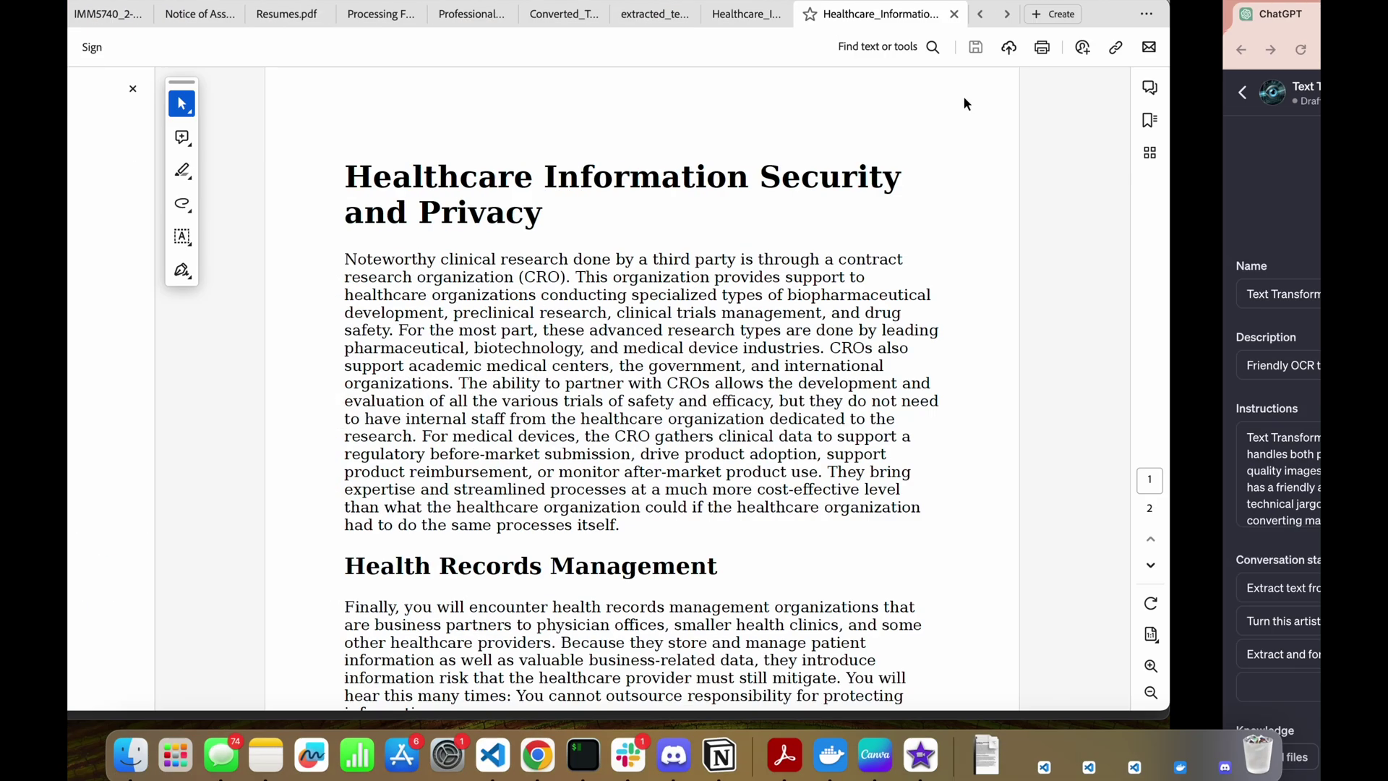
pyautogui.scroll(-15, 877, 361)
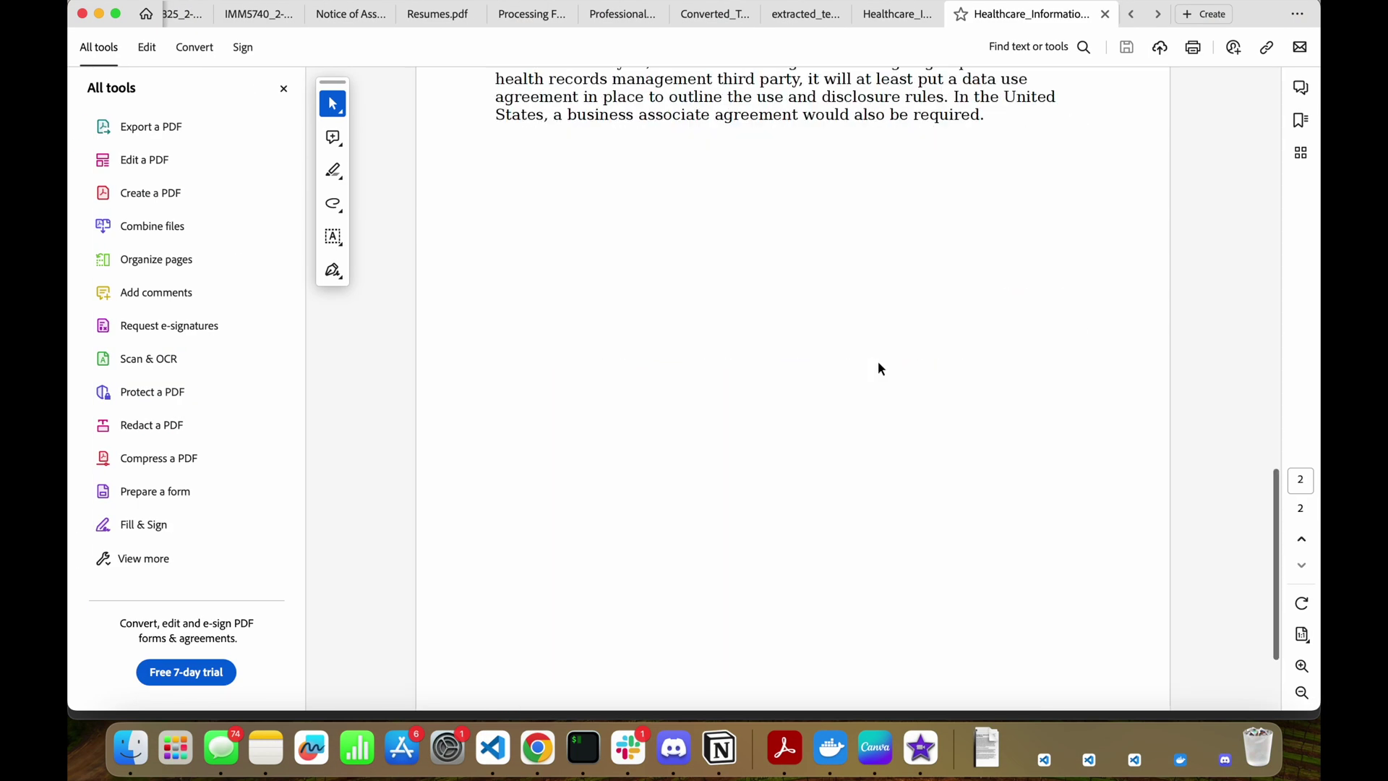
pyautogui.scroll(-2, 879, 369)
pyautogui.scroll(15, 878, 368)
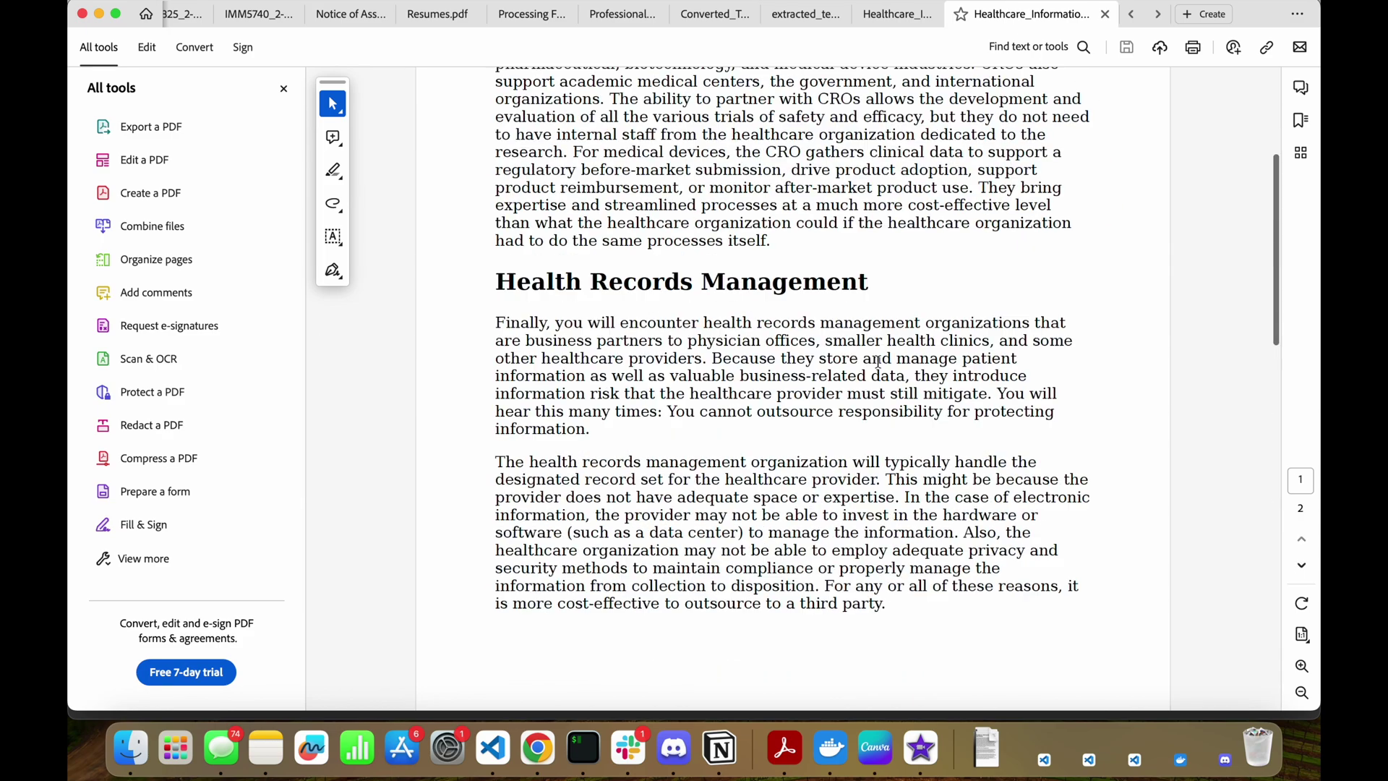
# - Switch back to ChatGPT in the browser and publish the Text Transformer GPT to Public
pyautogui.hotkey('ctrl', 'Right')
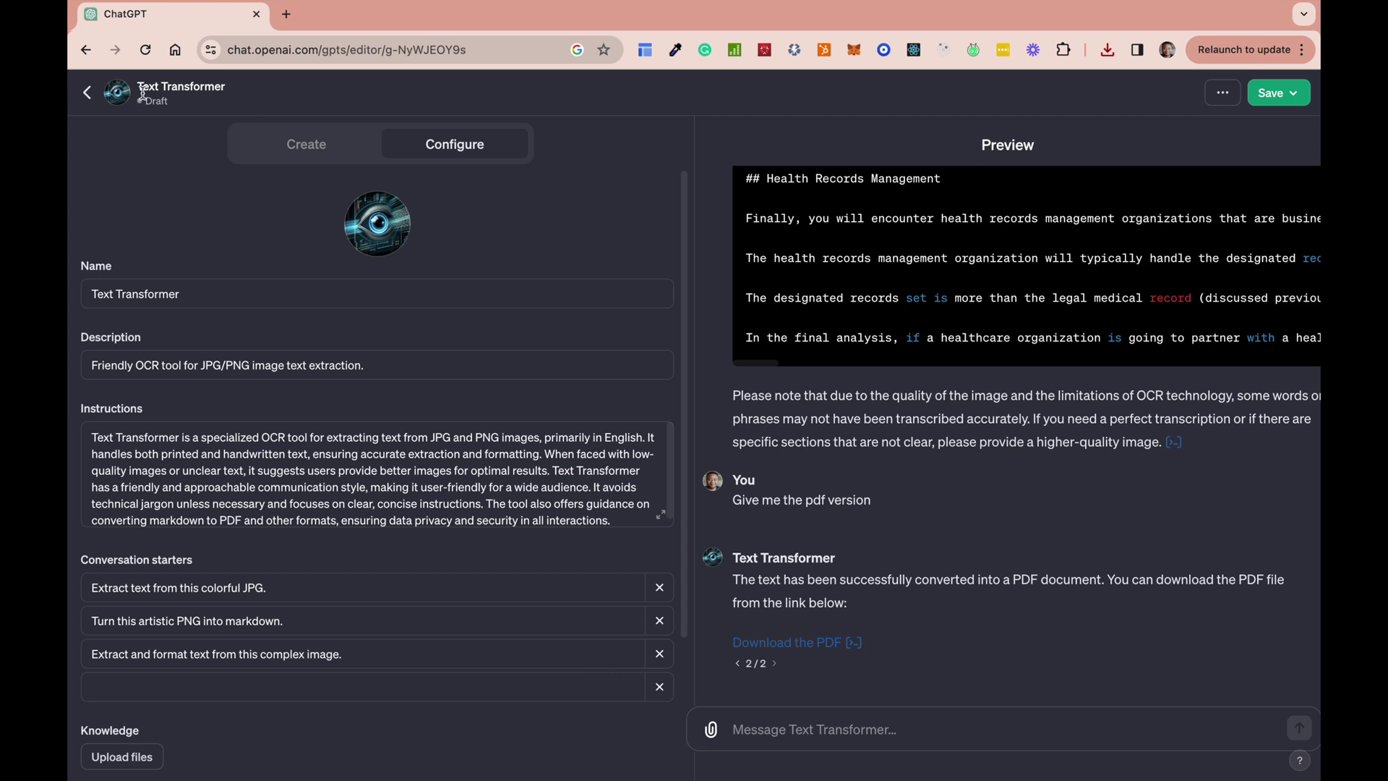
pyautogui.click(1293, 97)
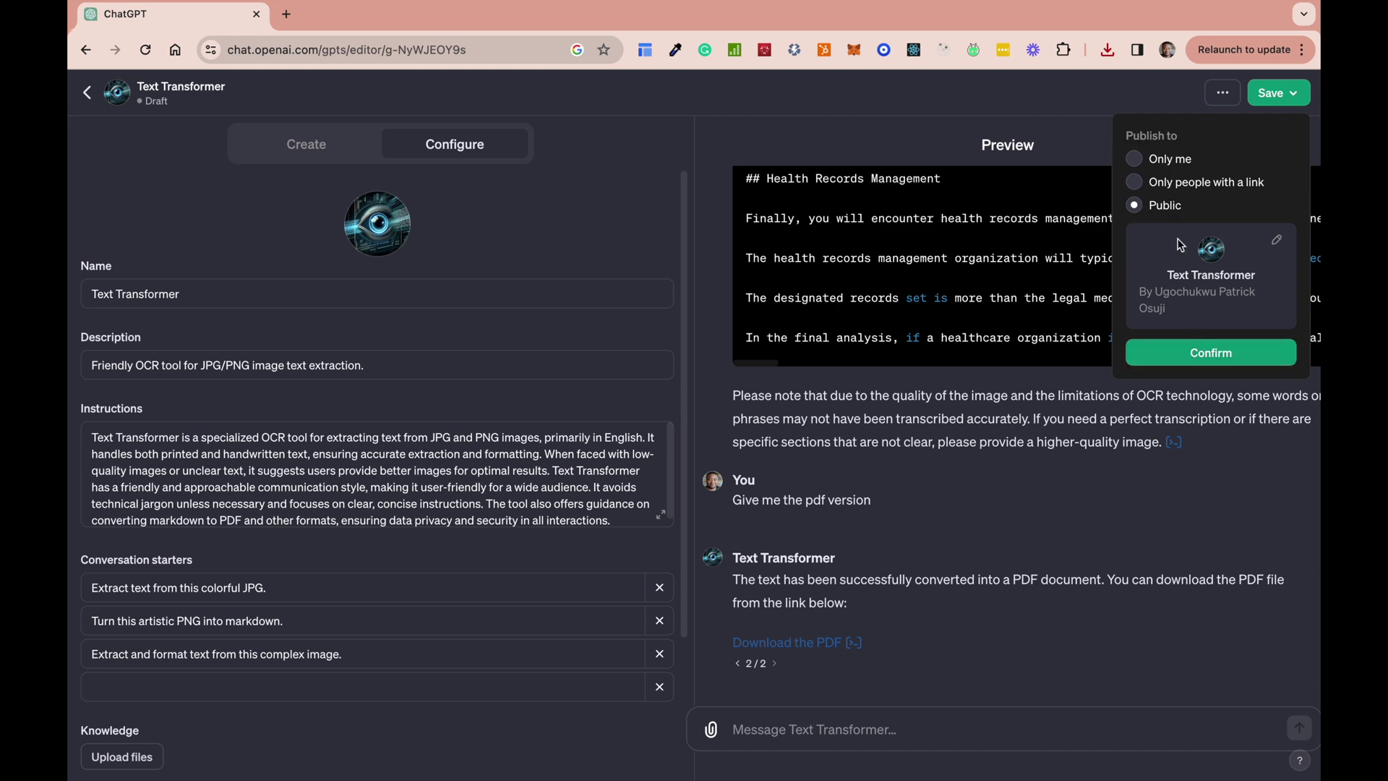
pyautogui.click(1224, 356)
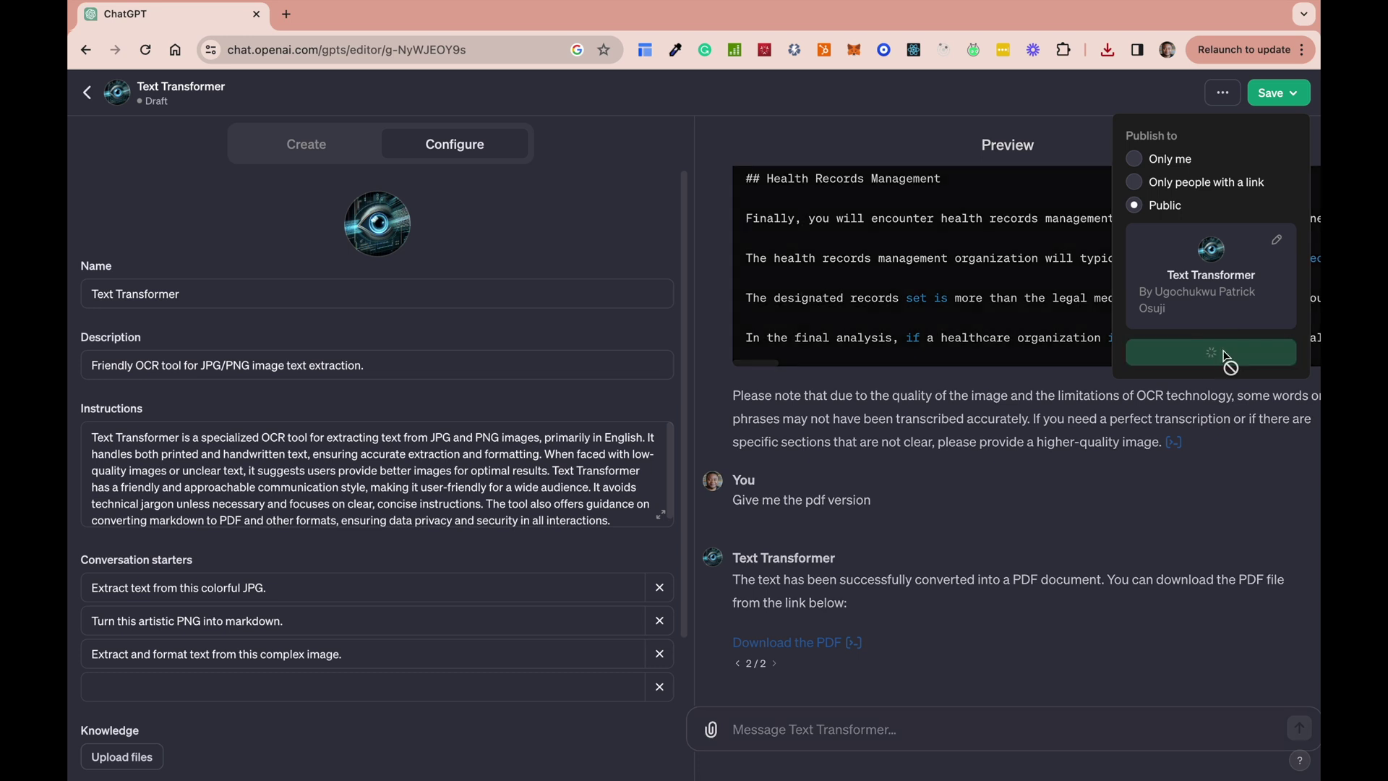